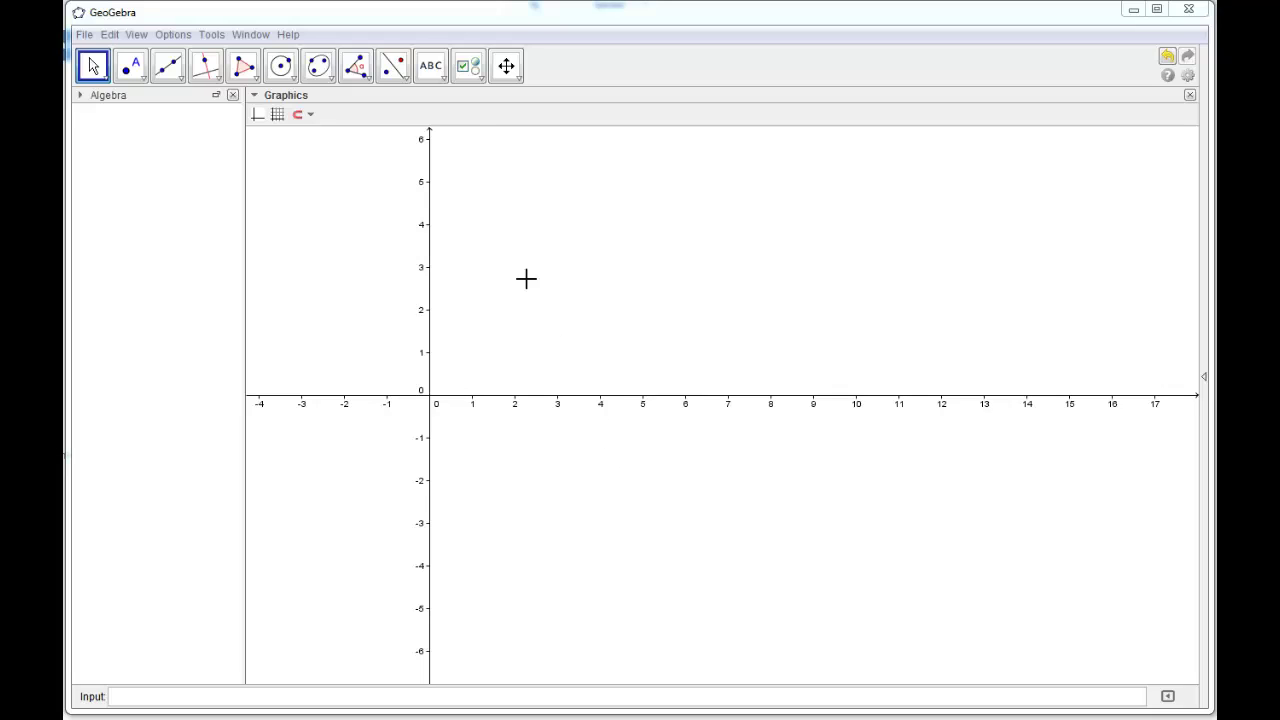
- Place a new point at (3, 1) in the graphics view
{"action": "left_click", "coordinate": [443, 80]}
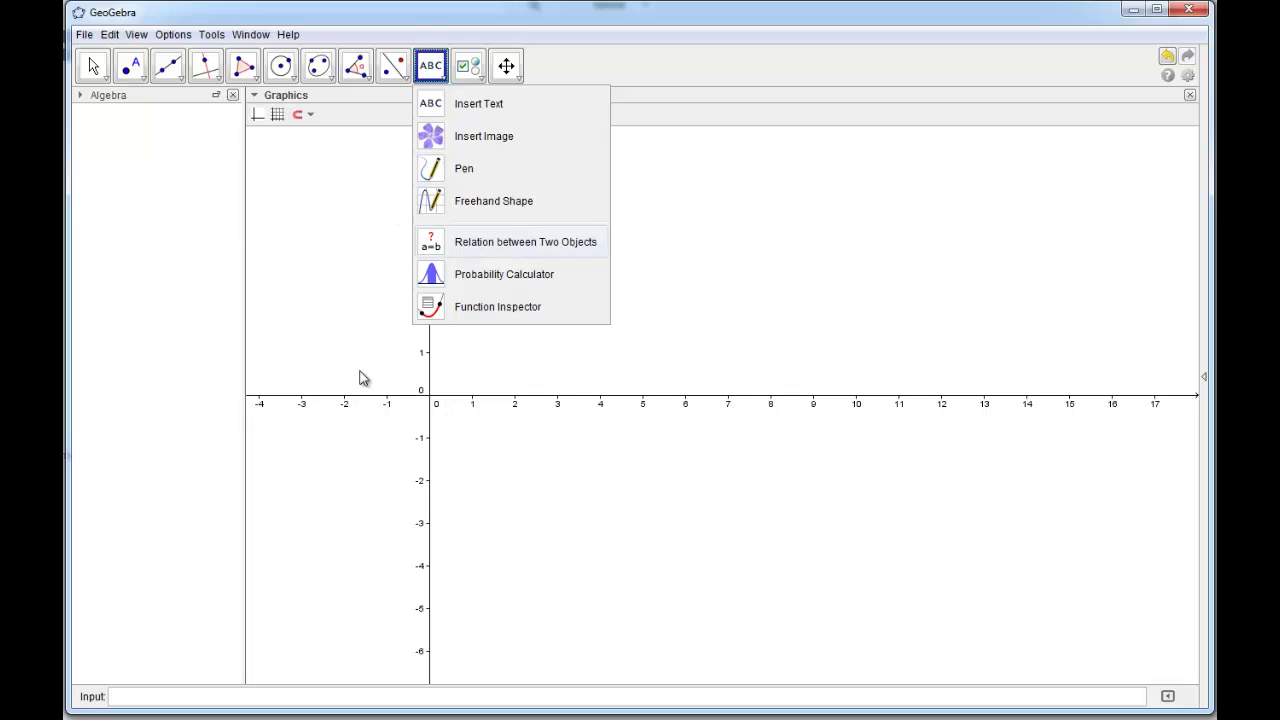
{"action": "left_click", "coordinate": [436, 70]}
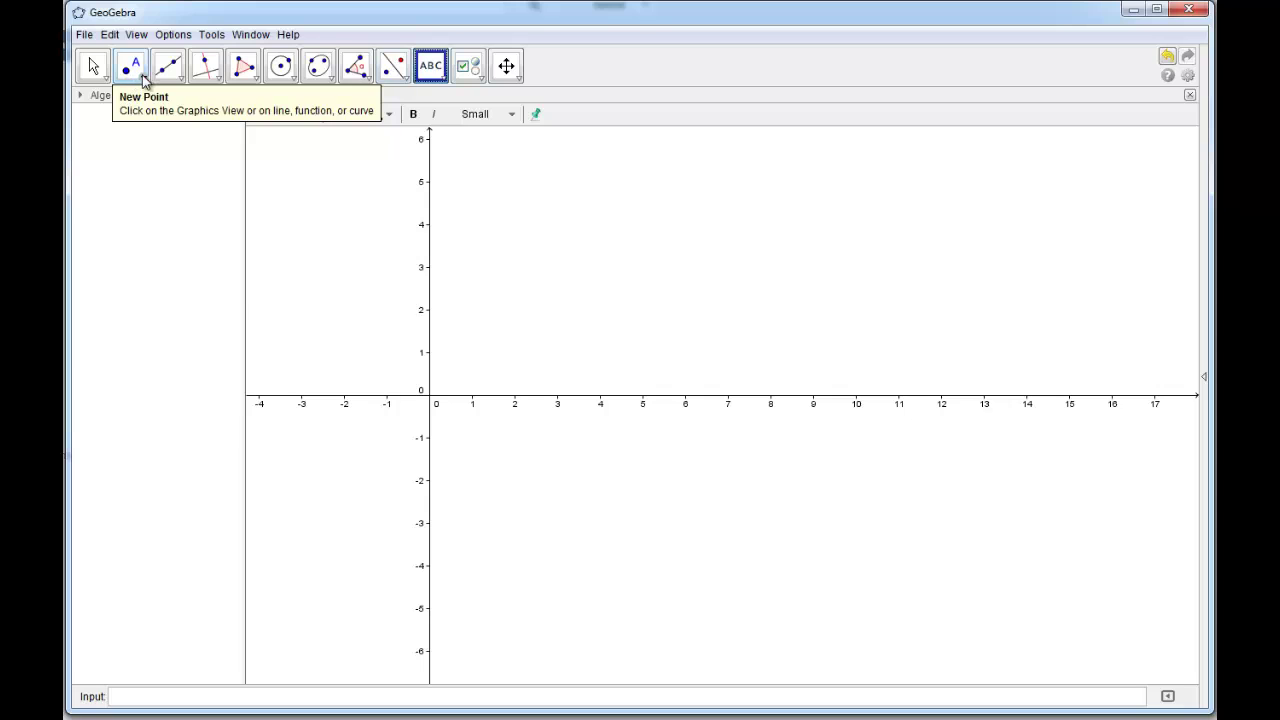
{"action": "left_click", "coordinate": [135, 75]}
{"action": "left_click", "coordinate": [150, 104]}
{"action": "left_click", "coordinate": [557, 352]}
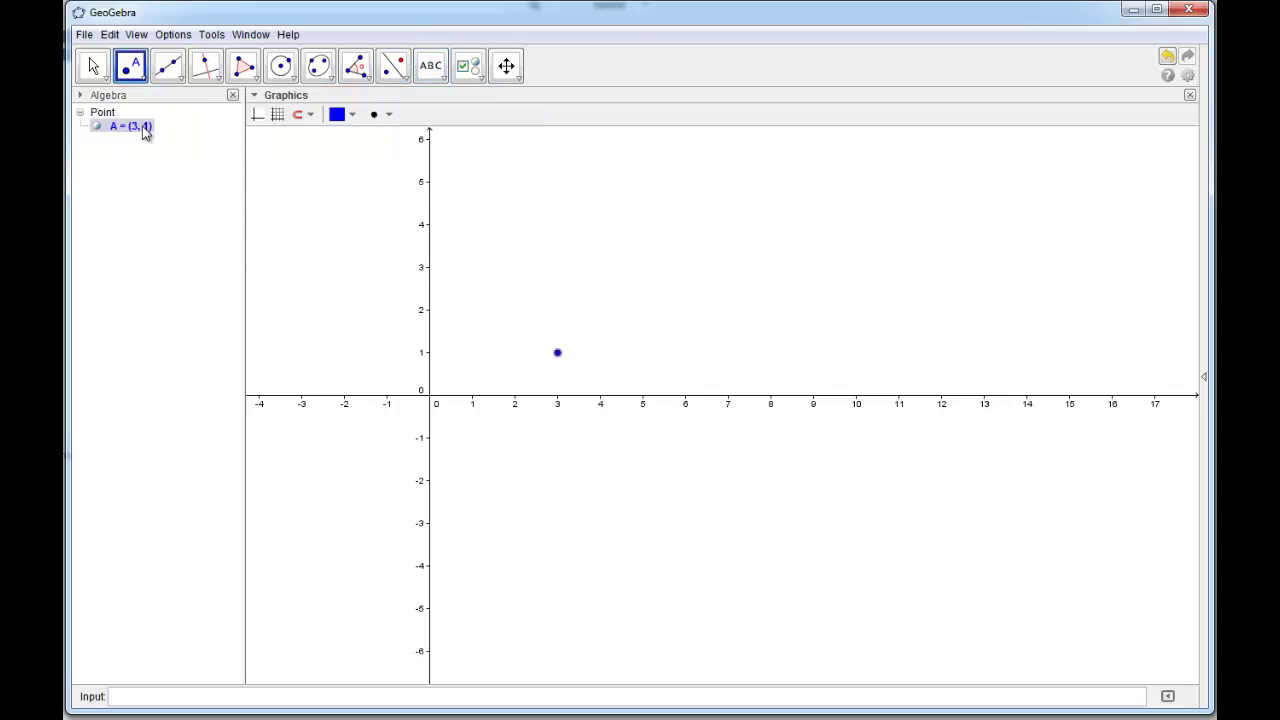
- Plot the parabola y = (x - x(A))^2 + y(A) and move its vertex point A to (0, -1)
{"action": "left_click", "coordinate": [262, 701]}
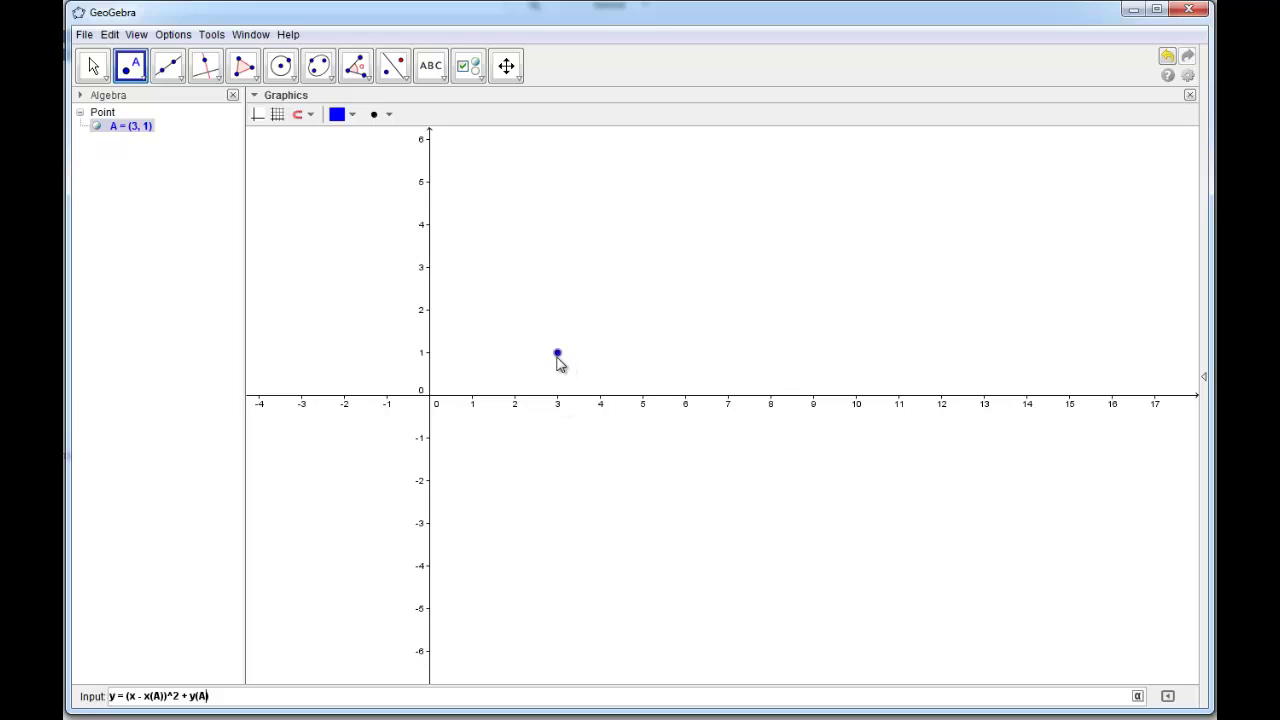
{"action": "key", "text": "Return"}
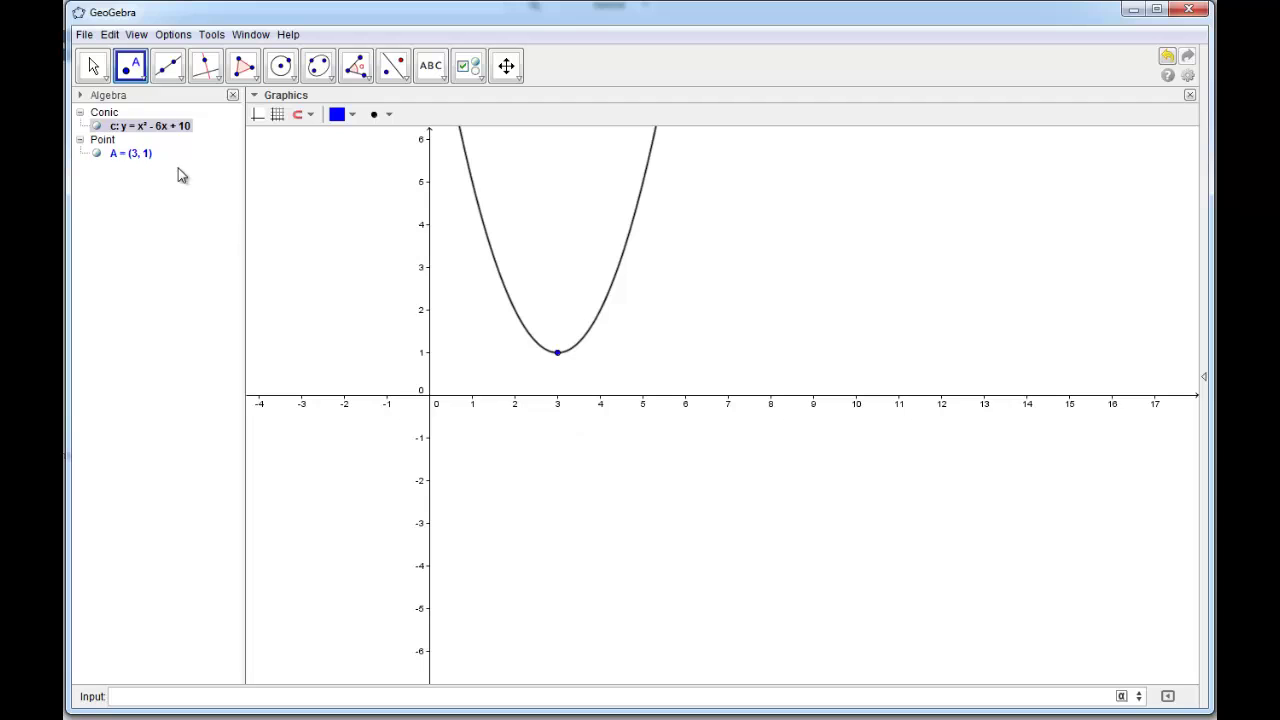
{"action": "left_click", "coordinate": [94, 67]}
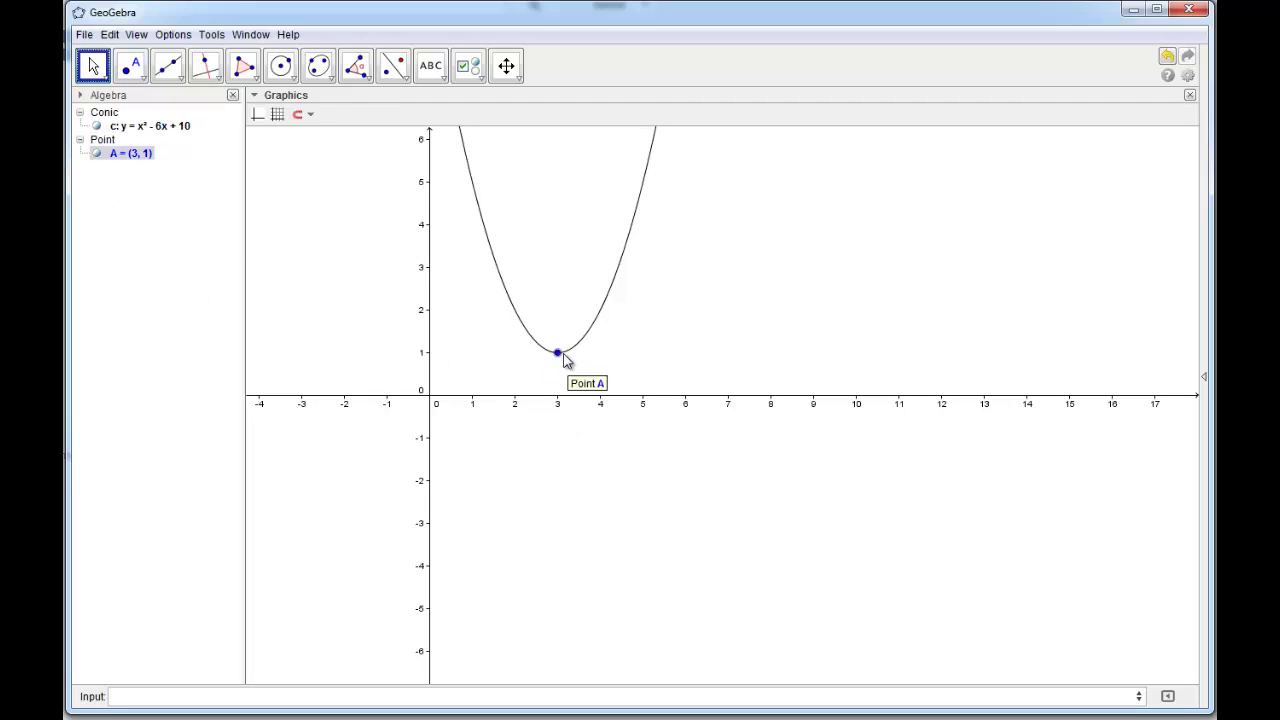
{"action": "left_click_drag", "start_coordinate": [560, 356], "coordinate": [430, 438]}
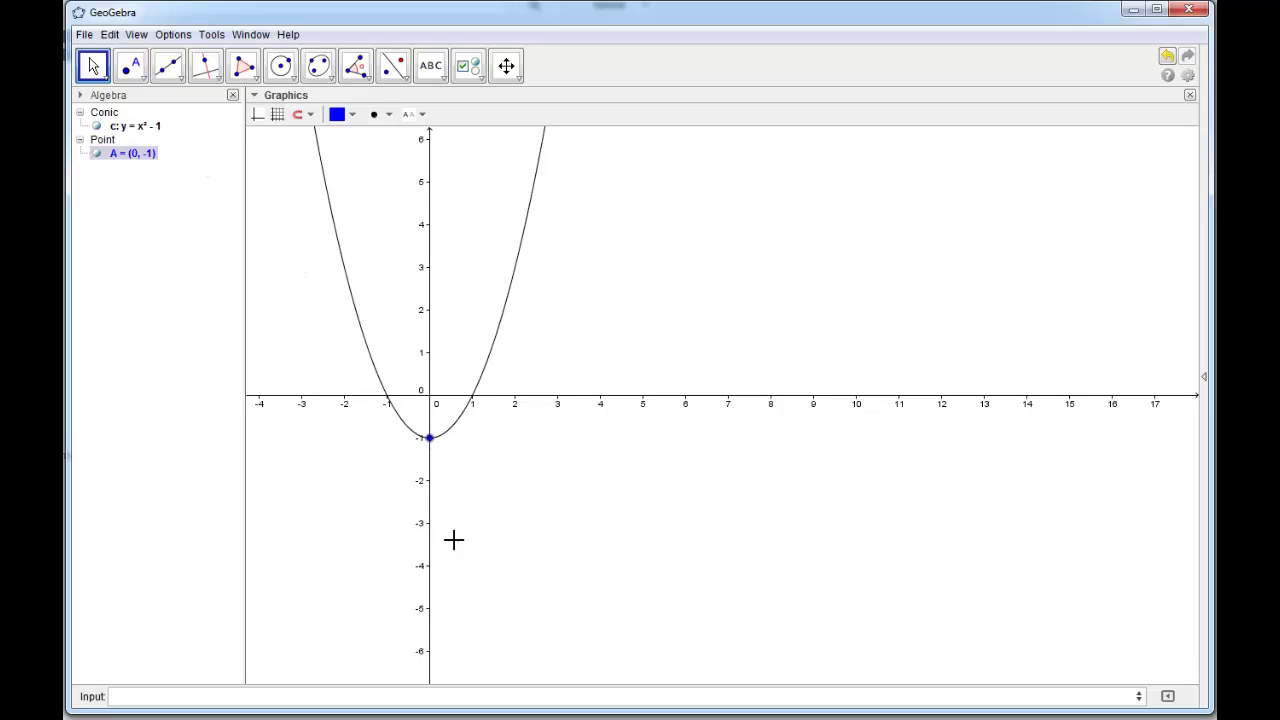
- Insert the static text "y = al;kjdf;laksdf" beside the parabola, near (4, 5)
{"action": "left_click", "coordinate": [434, 74]}
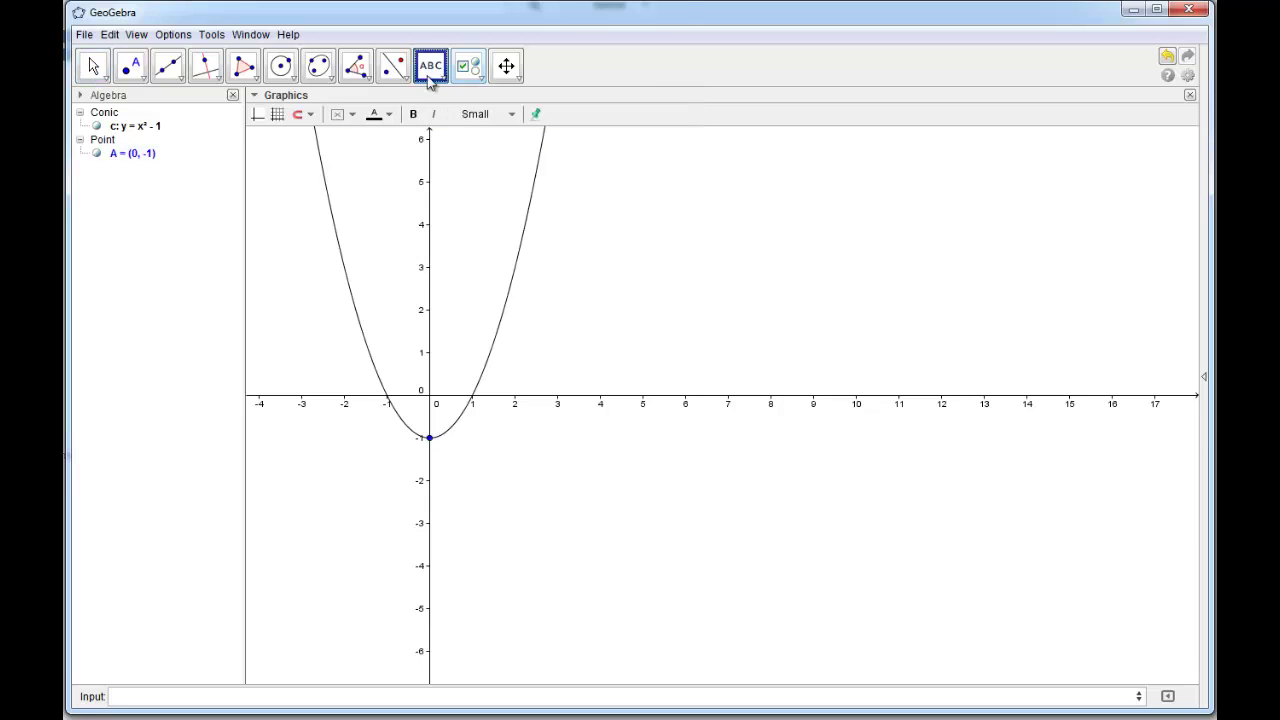
{"action": "left_click", "coordinate": [601, 177]}
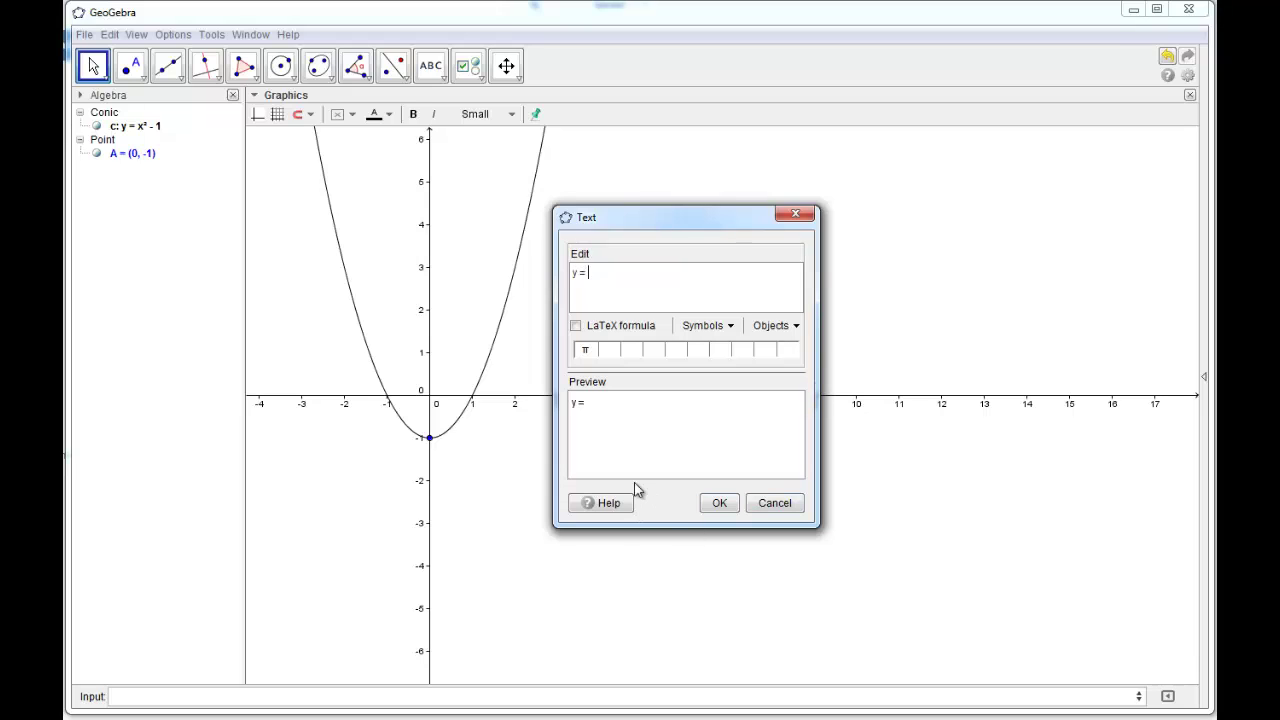
{"action": "type", "text": "y = al;kjdf;laksdf"}
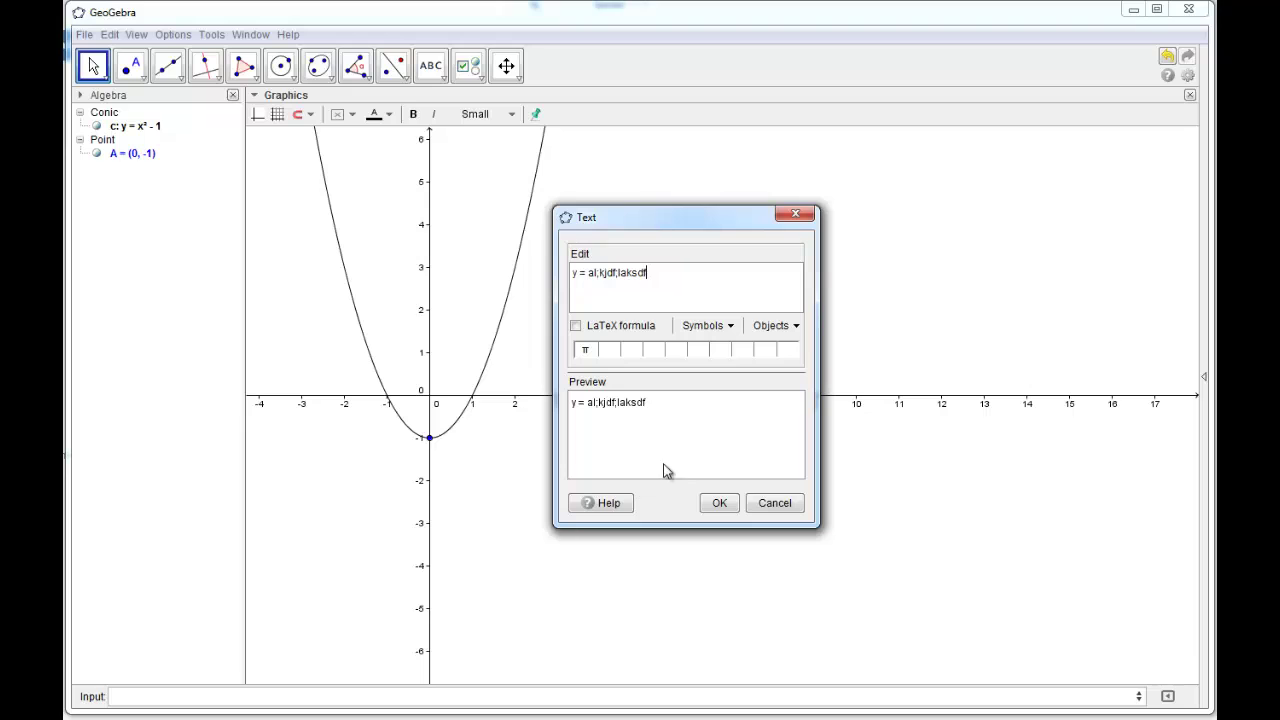
{"action": "left_click", "coordinate": [718, 505]}
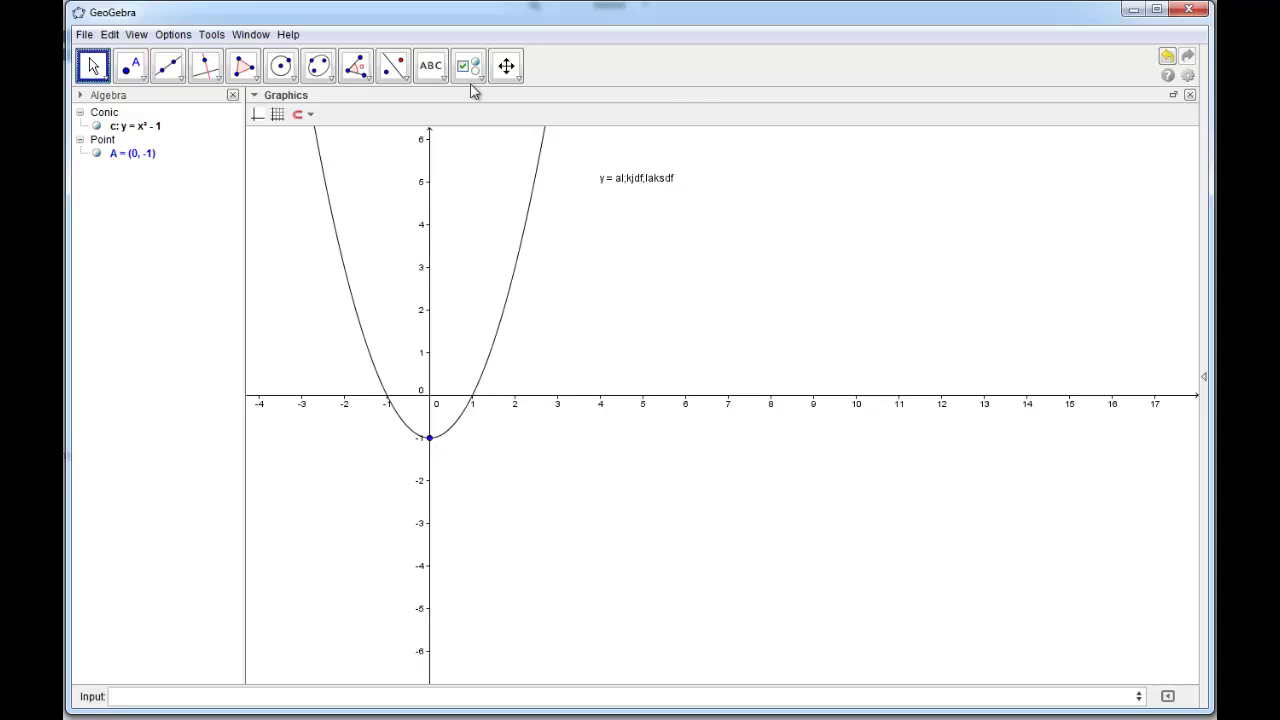
- Insert a text near (4, 4) that shows the equation of object c, formatted as a LaTeX formula
{"action": "left_click", "coordinate": [430, 66]}
{"action": "left_click", "coordinate": [597, 225]}
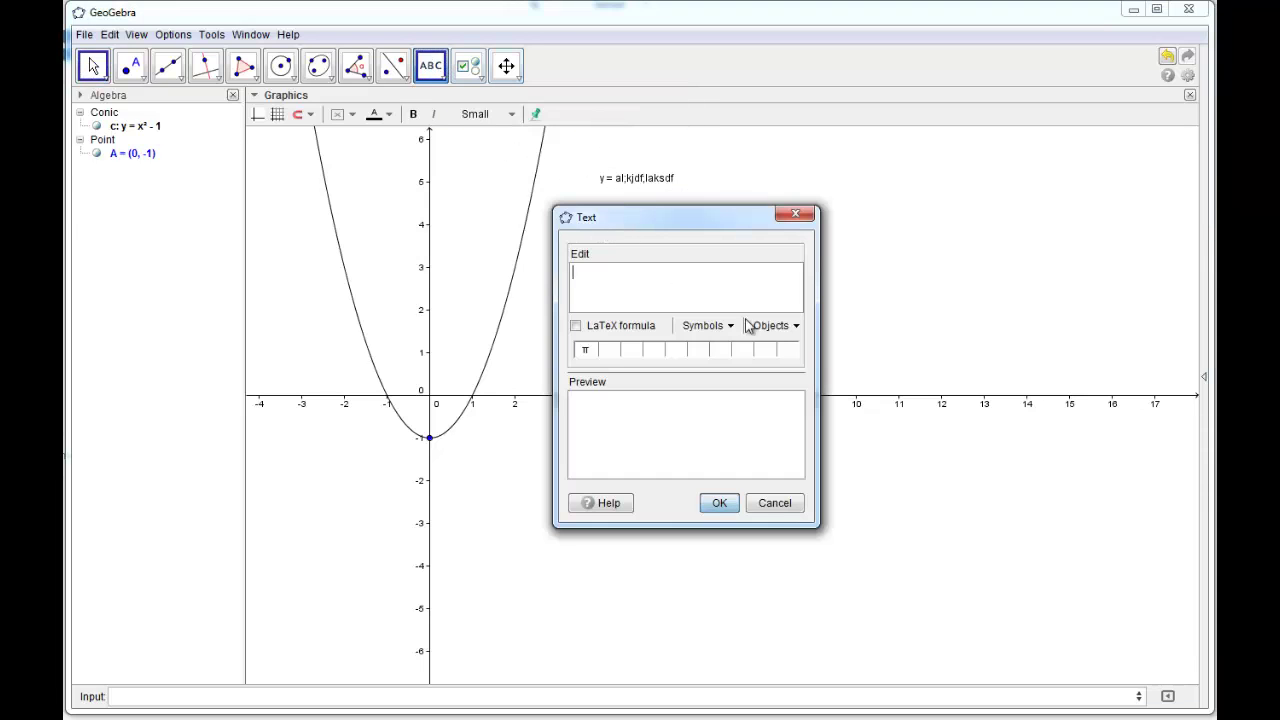
{"action": "left_click", "coordinate": [799, 330]}
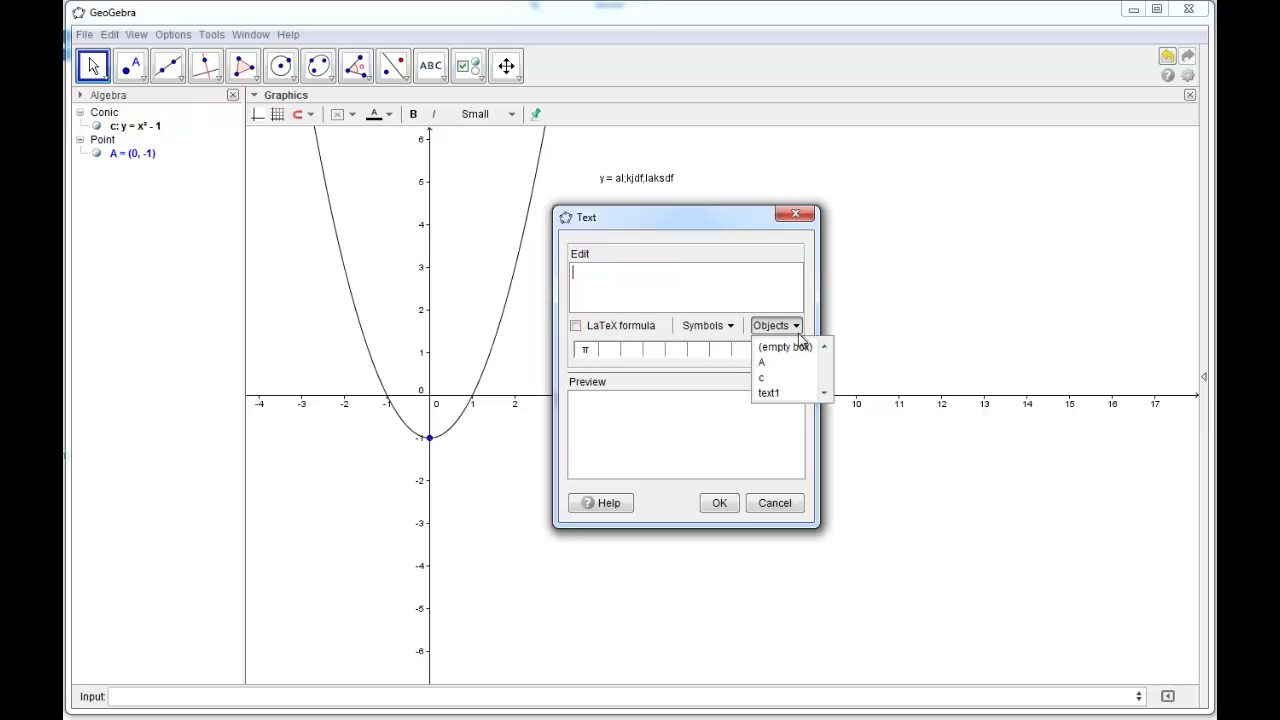
{"action": "left_click", "coordinate": [762, 379]}
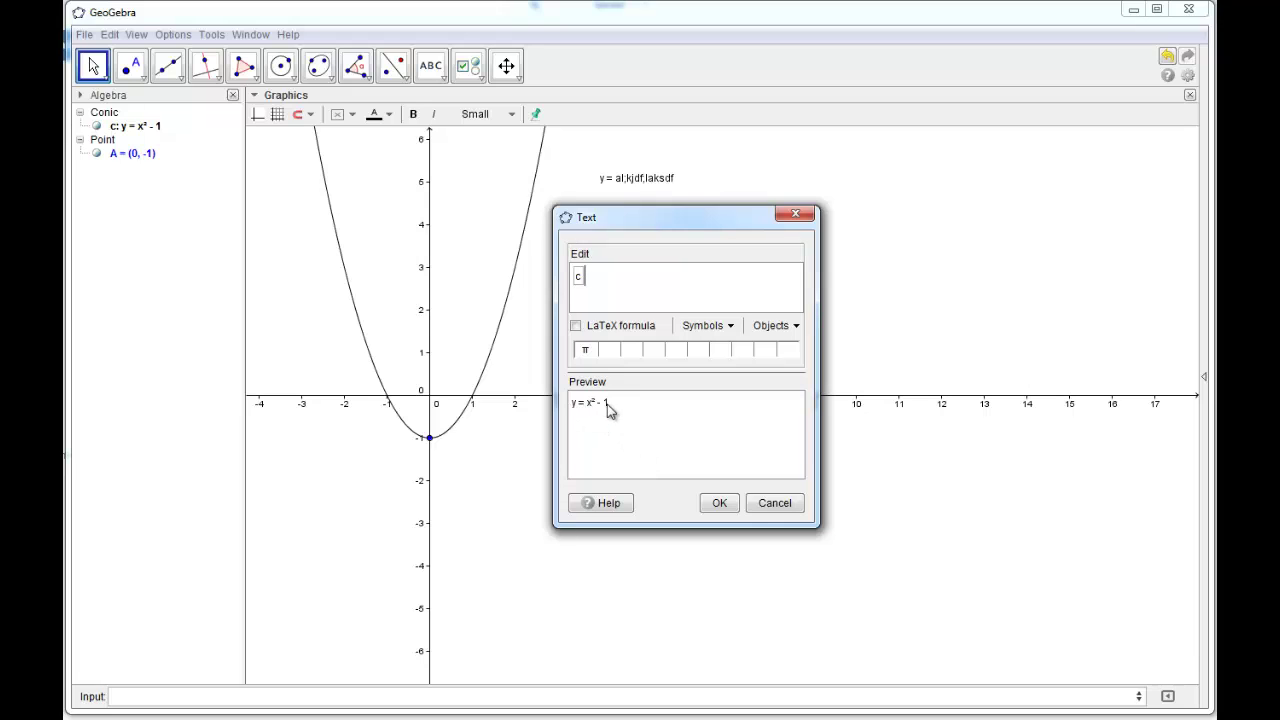
{"action": "left_click", "coordinate": [576, 326]}
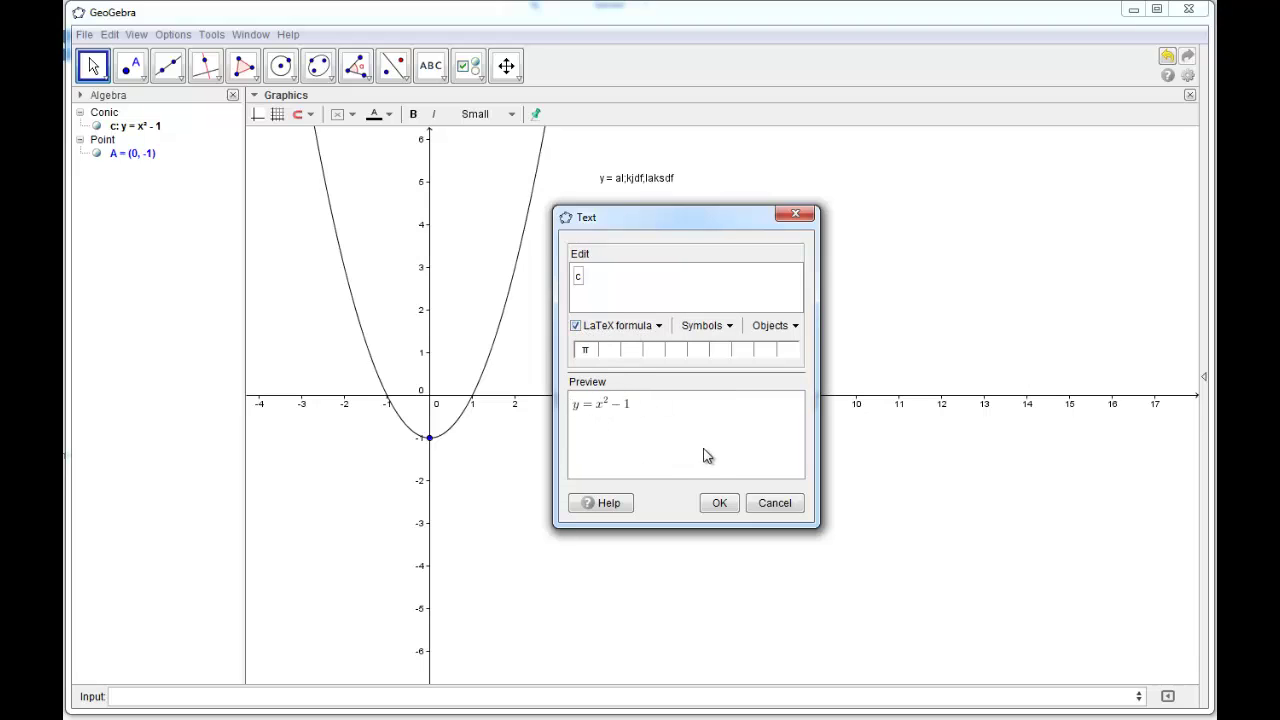
{"action": "left_click", "coordinate": [720, 503]}
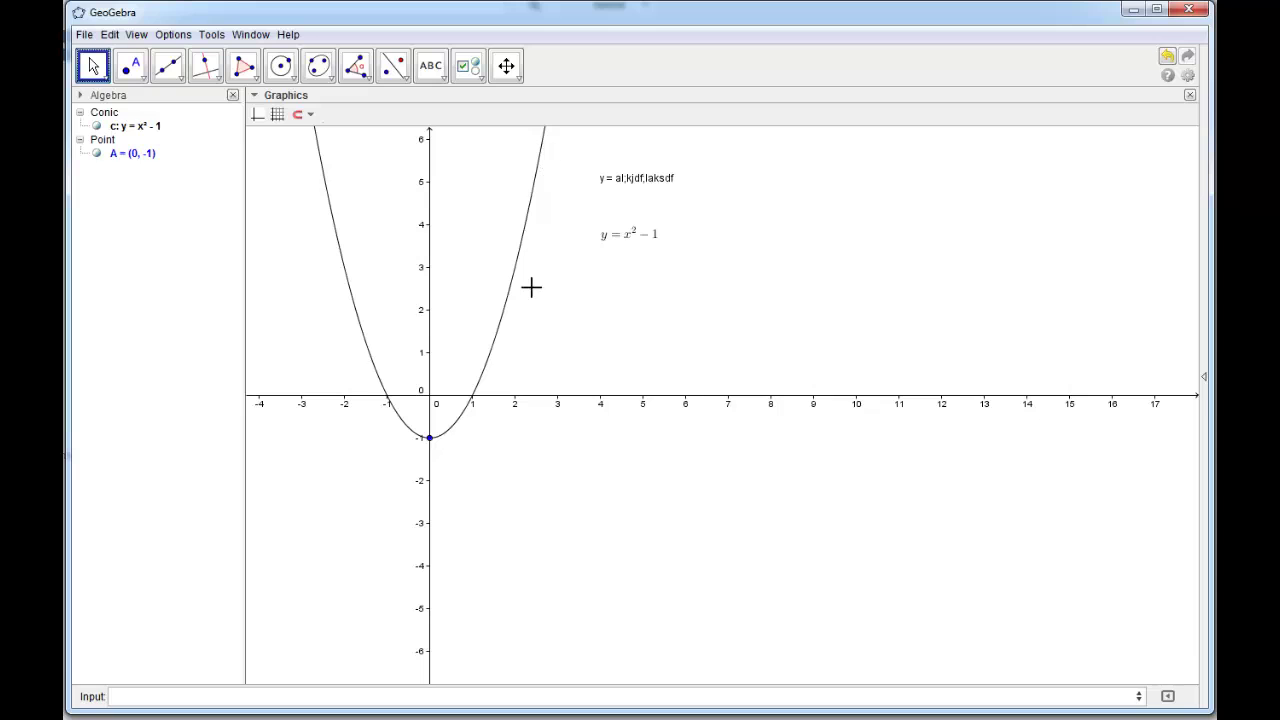
- Move point A across the plane to (12, -1) and back to about (-1.32, -1.72) to test the dynamic equation text
{"action": "left_click", "coordinate": [429, 440]}
{"action": "left_click_drag", "start_coordinate": [430, 441], "coordinate": [785, 392]}
{"action": "left_click_drag", "start_coordinate": [864, 467], "coordinate": [945, 451]}
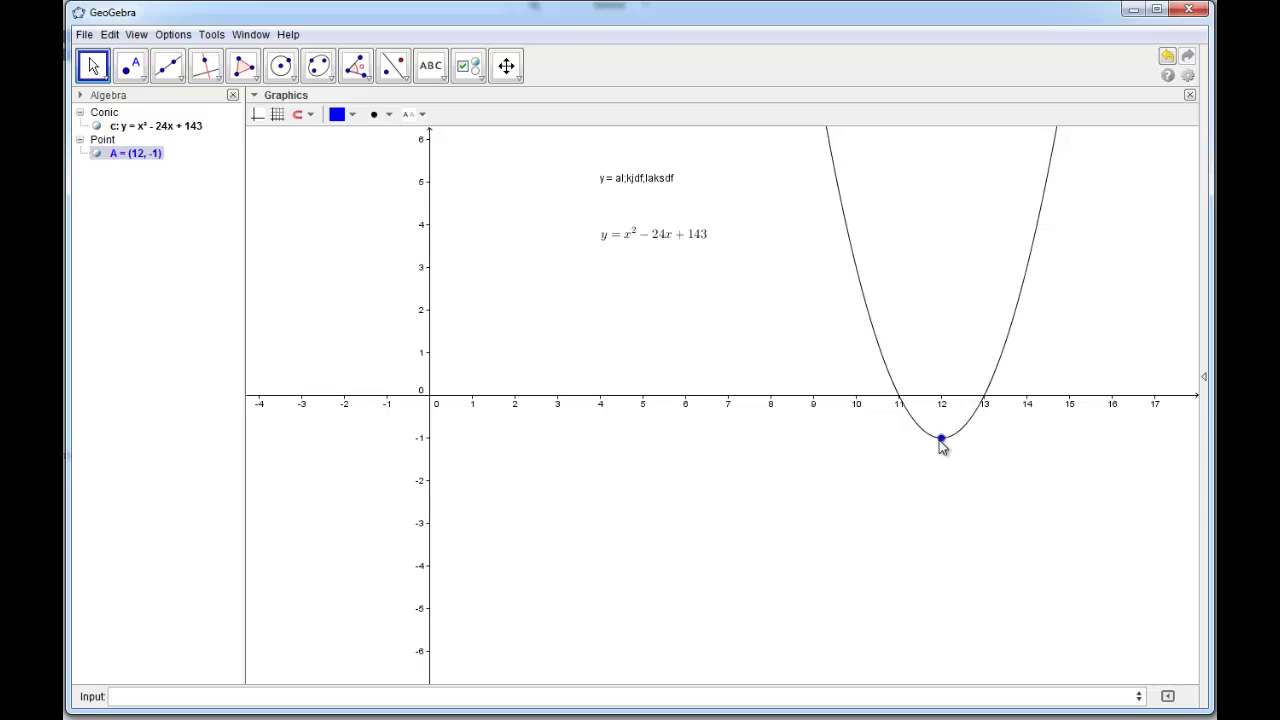
{"action": "left_click_drag", "start_coordinate": [930, 456], "coordinate": [368, 480]}
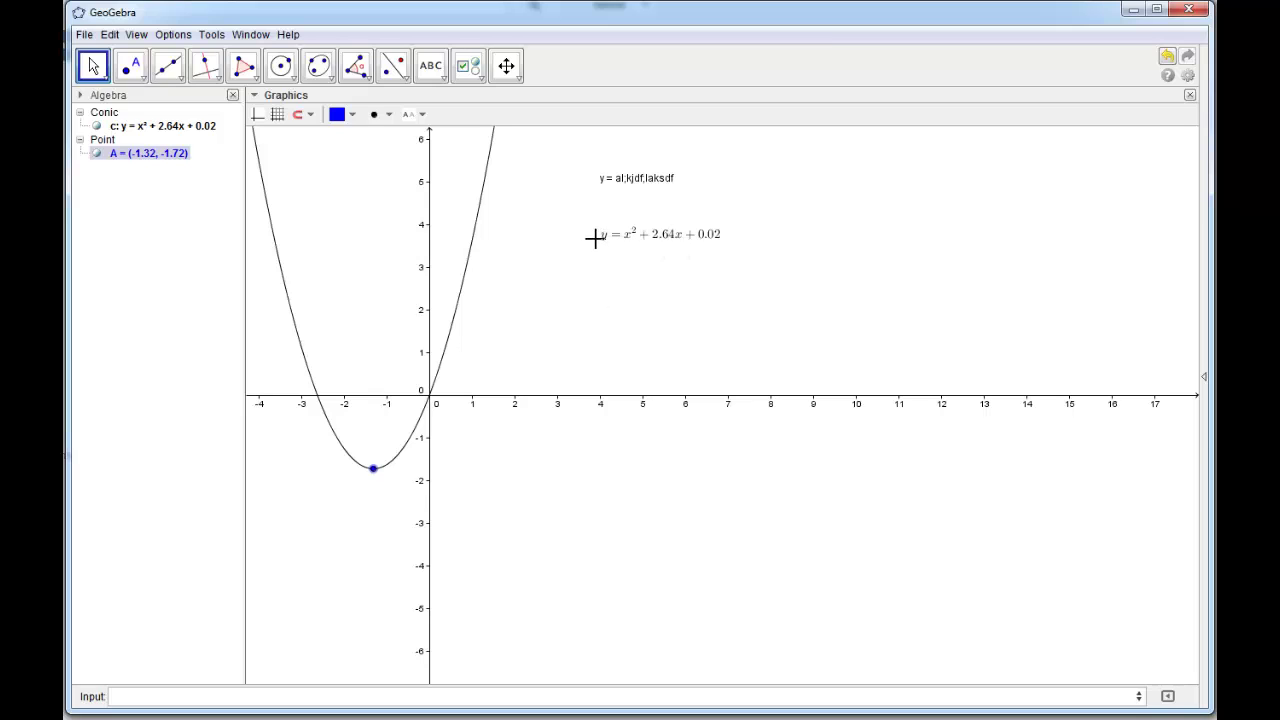
{"action": "left_click", "coordinate": [174, 198]}
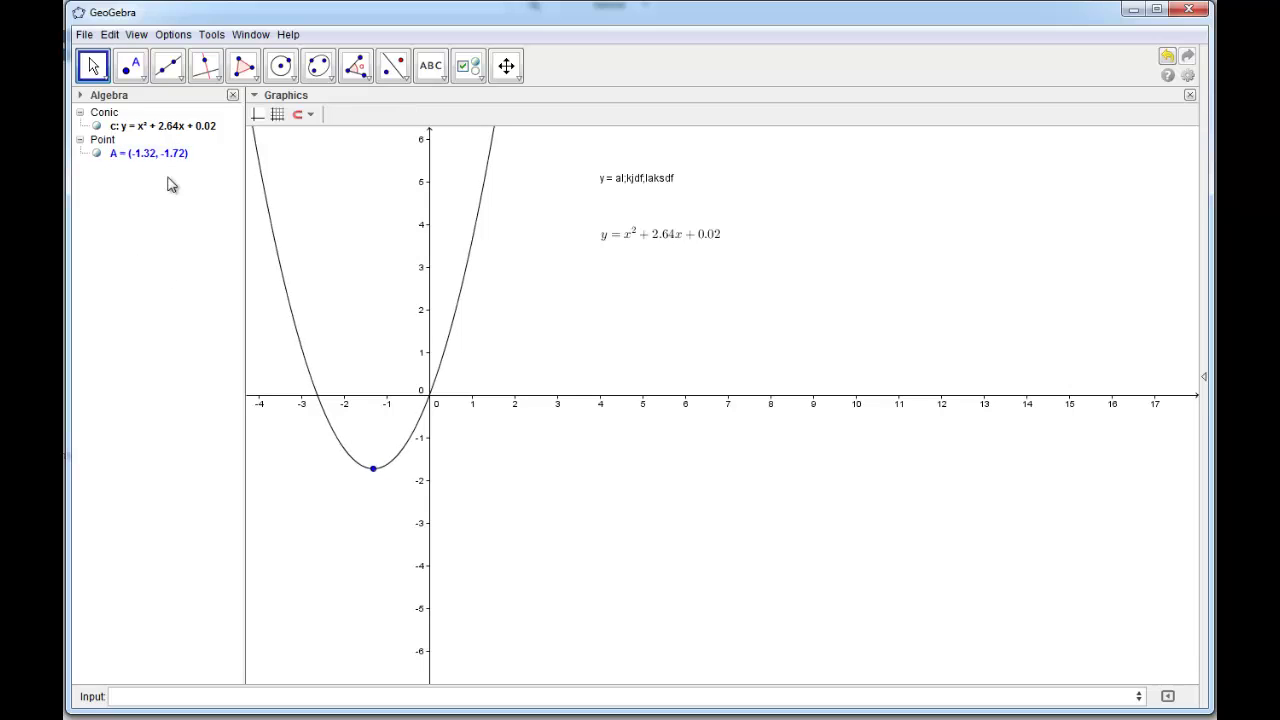
{"action": "left_click", "coordinate": [112, 128]}
{"action": "right_click", "coordinate": [168, 130]}
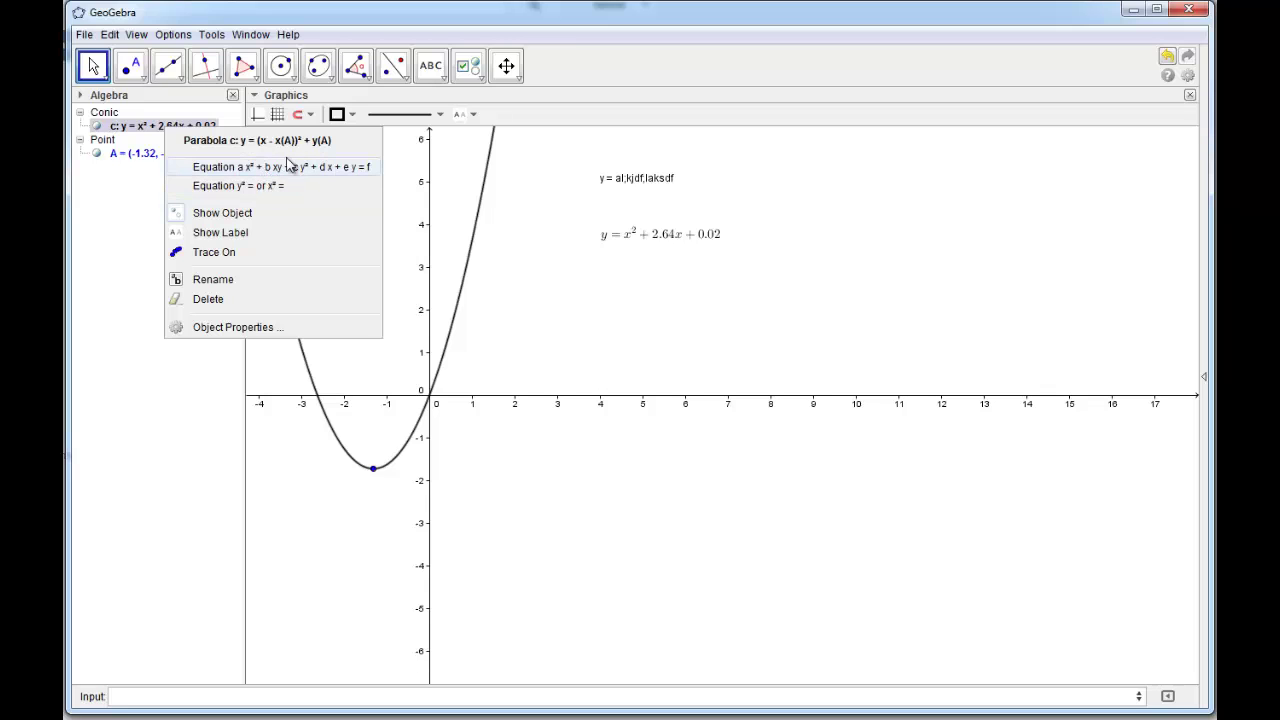
{"action": "left_click", "coordinate": [612, 310]}
- Delete the static text "y = al;kjdf;laksdf" and move the dynamic equation text up, closer to the parabola
{"action": "left_click", "coordinate": [640, 182]}
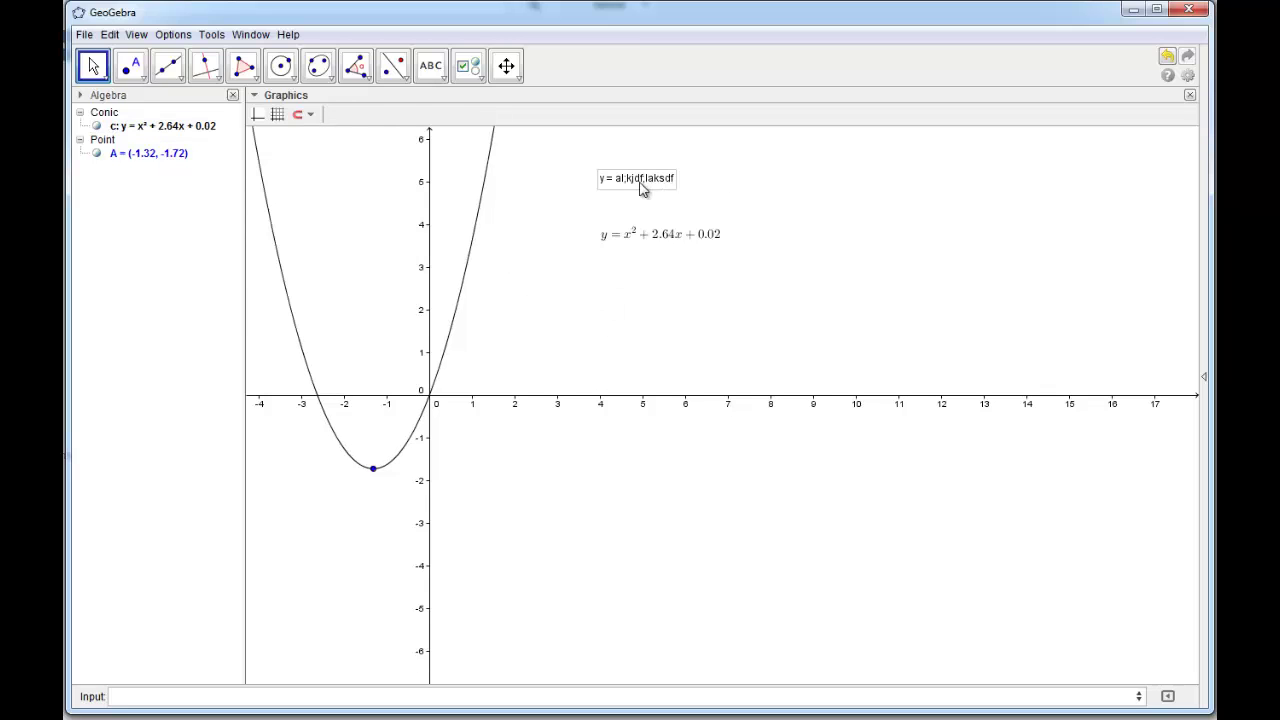
{"action": "key", "text": "Delete"}
{"action": "left_click", "coordinate": [686, 246]}
{"action": "left_click_drag", "start_coordinate": [686, 246], "coordinate": [585, 212]}
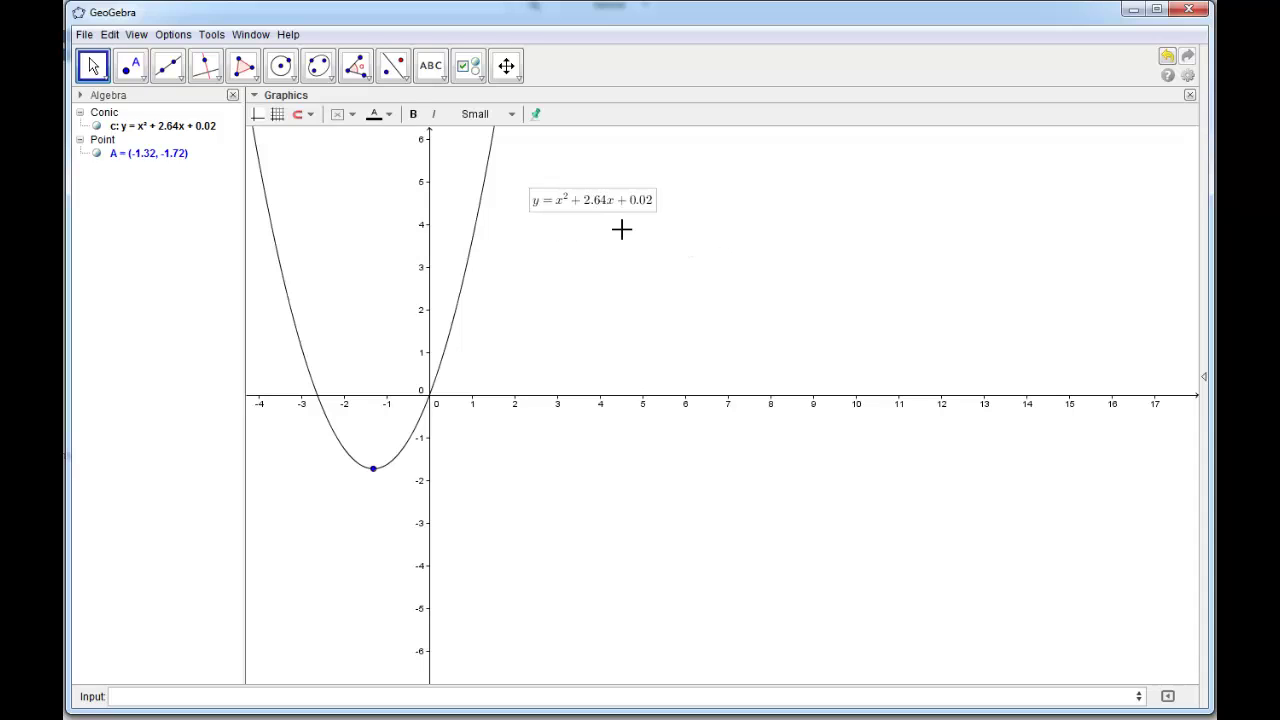
- Format the dynamic equation text in red and bold
{"action": "left_click", "coordinate": [378, 115]}
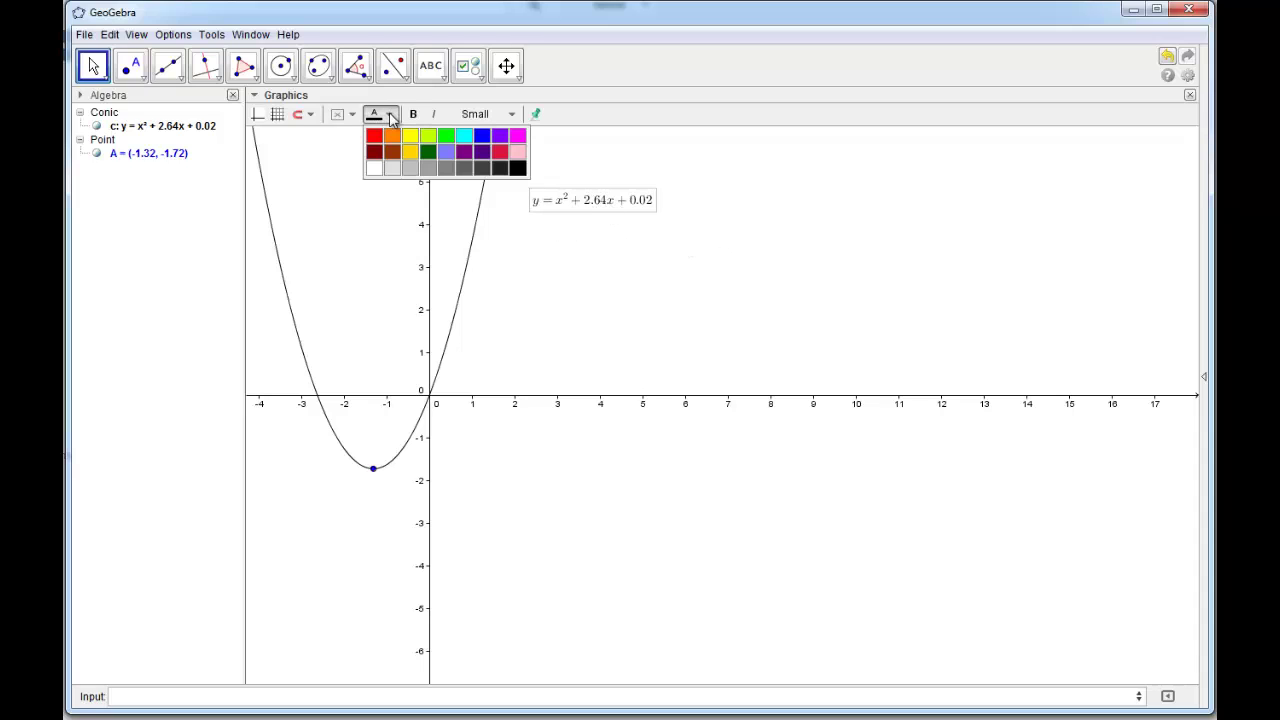
{"action": "left_click", "coordinate": [375, 136]}
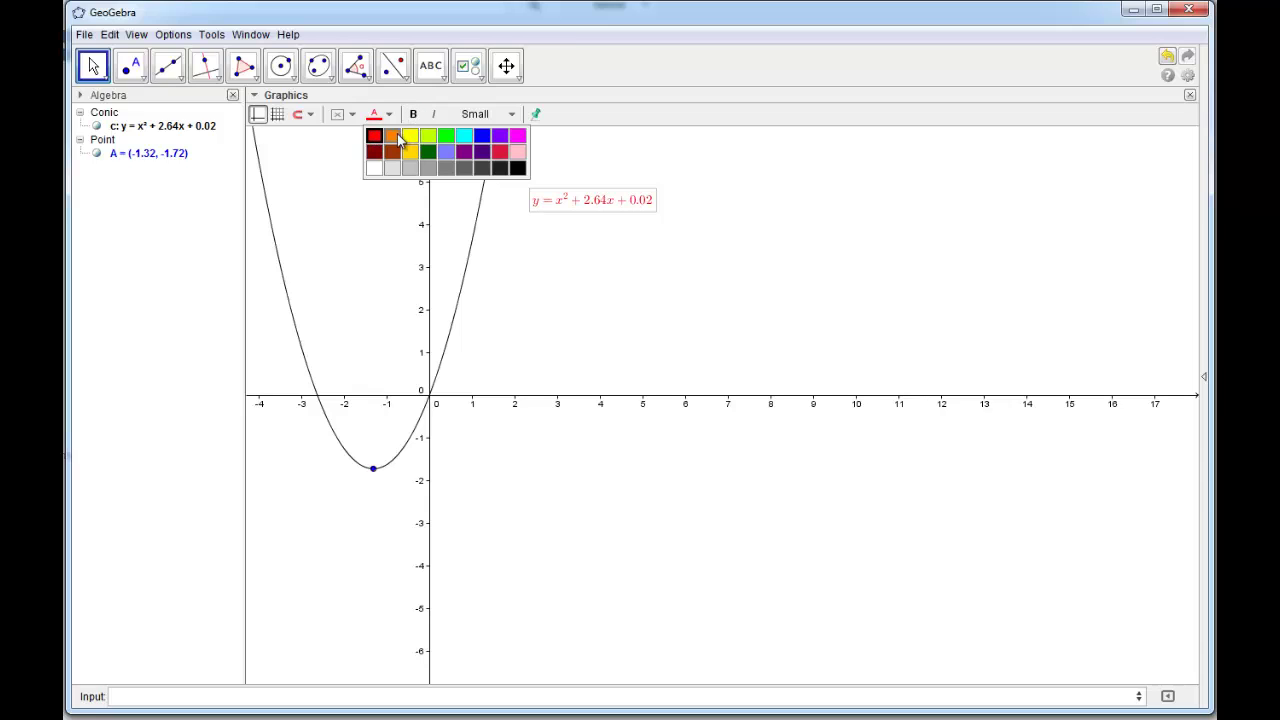
{"action": "left_click", "coordinate": [344, 114]}
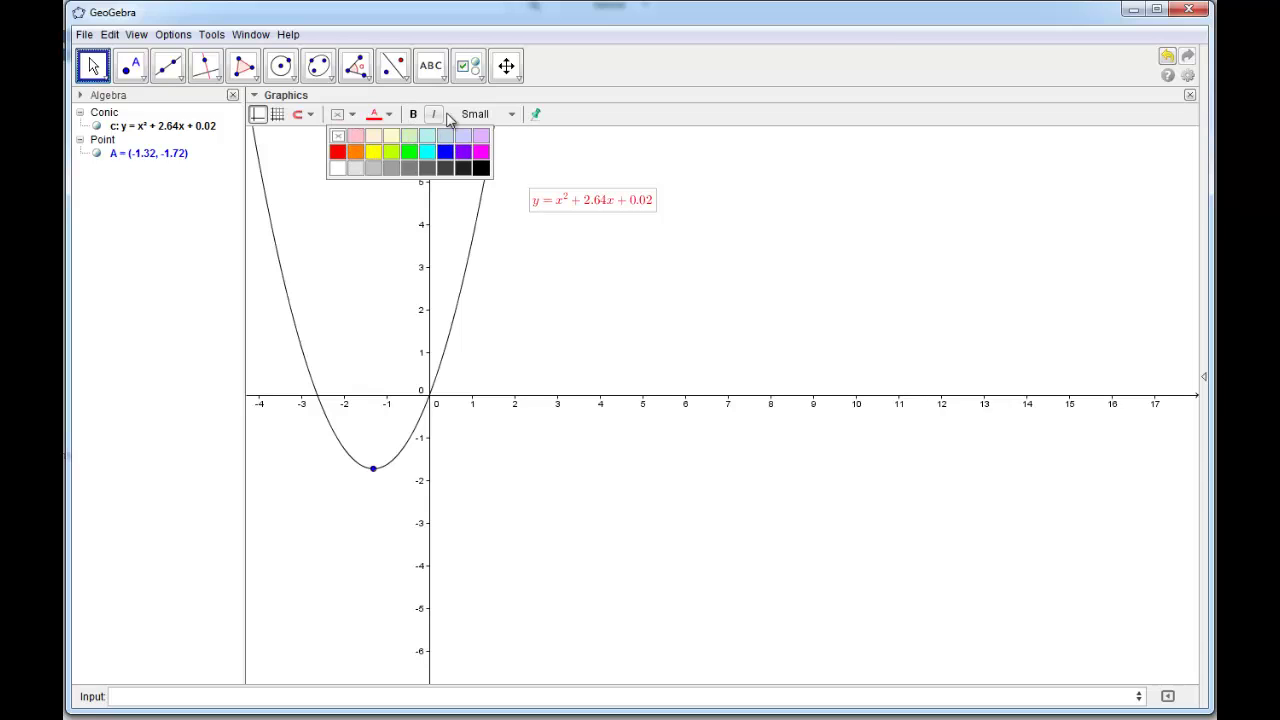
{"action": "left_click", "coordinate": [413, 114]}
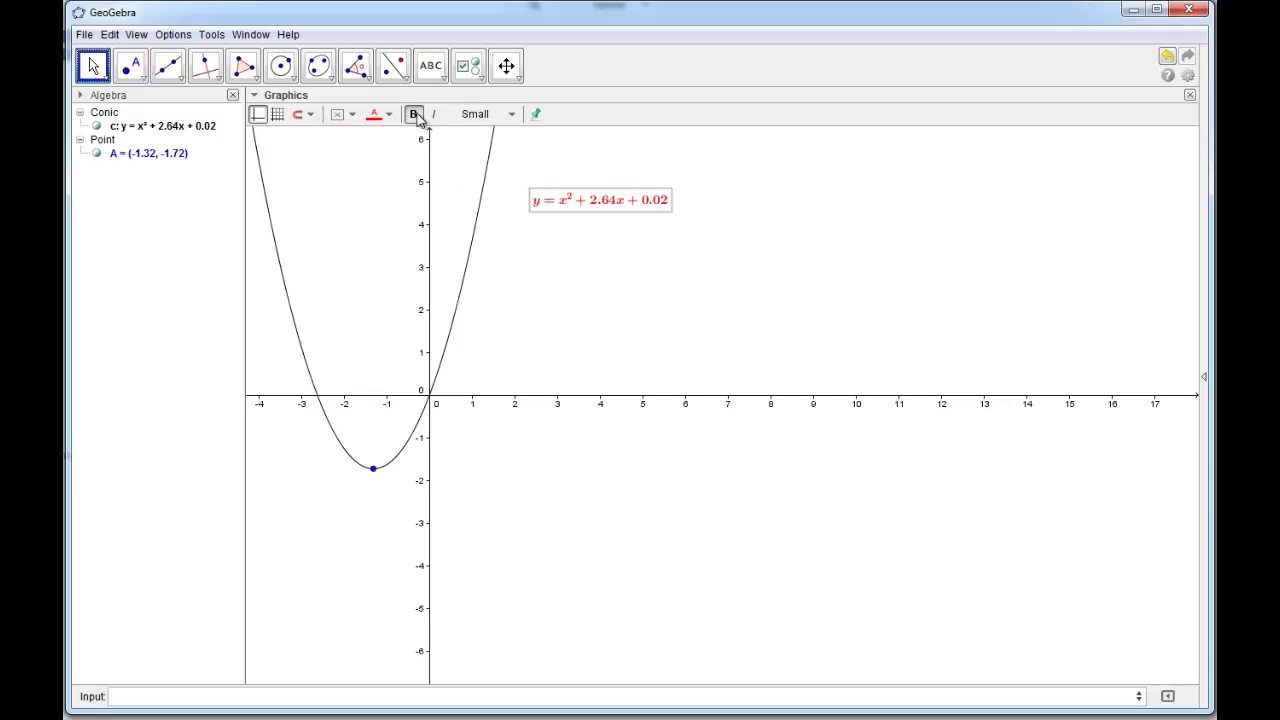
- Set the equation text's size to Very Large and move it slightly down, beside the parabola
{"action": "left_click", "coordinate": [476, 114]}
{"action": "left_click", "coordinate": [468, 208]}
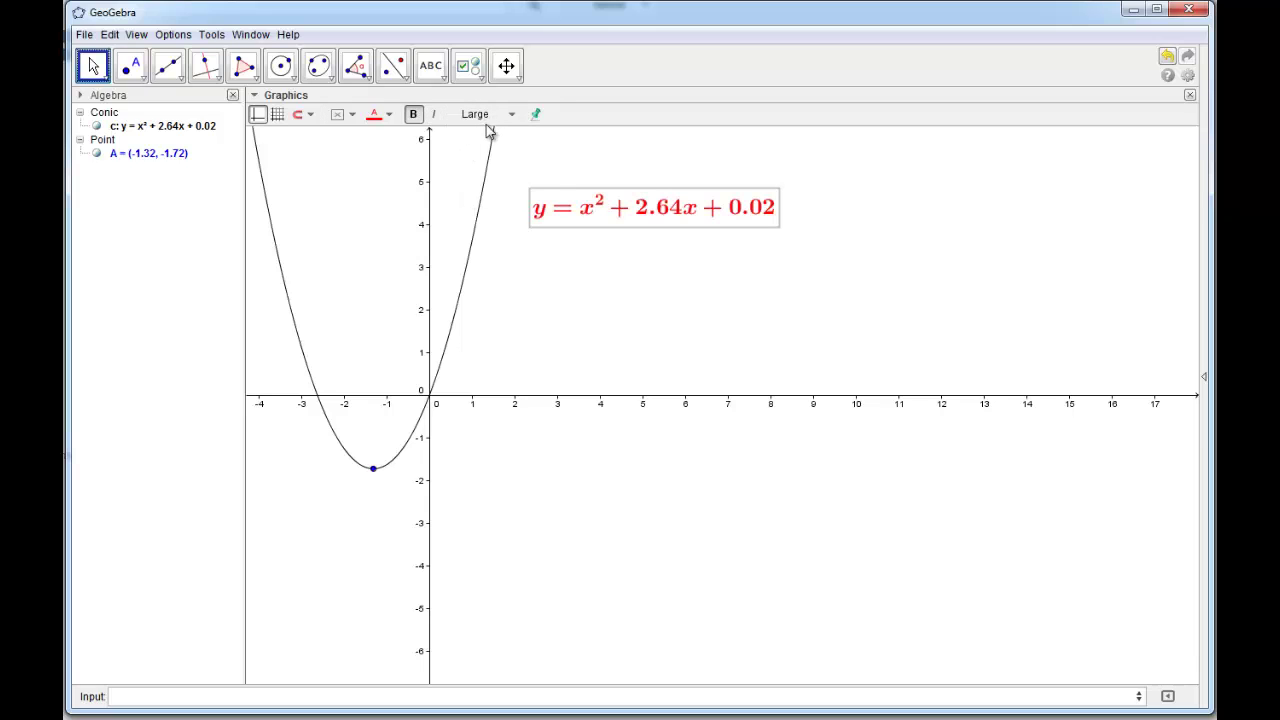
{"action": "left_click", "coordinate": [484, 122]}
{"action": "left_click", "coordinate": [478, 243]}
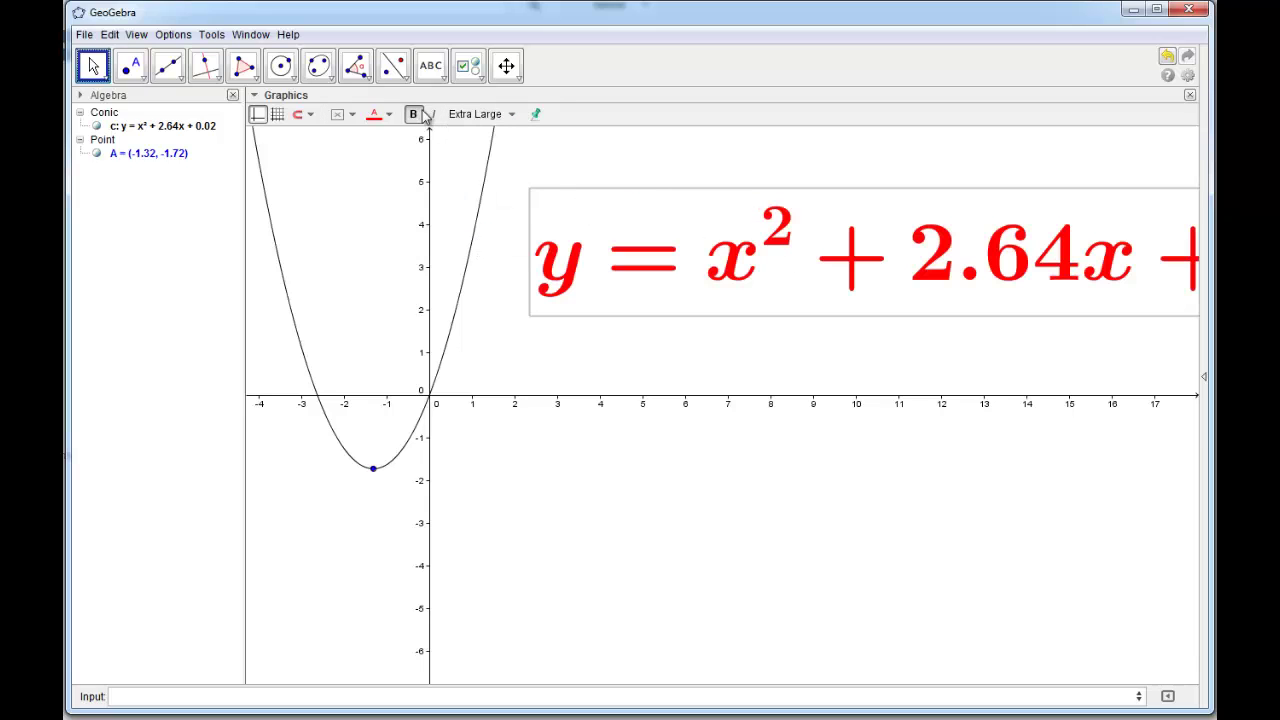
{"action": "left_click", "coordinate": [476, 114]}
{"action": "left_click", "coordinate": [477, 226]}
{"action": "left_click_drag", "start_coordinate": [786, 248], "coordinate": [756, 284]}
{"action": "left_click", "coordinate": [697, 386]}
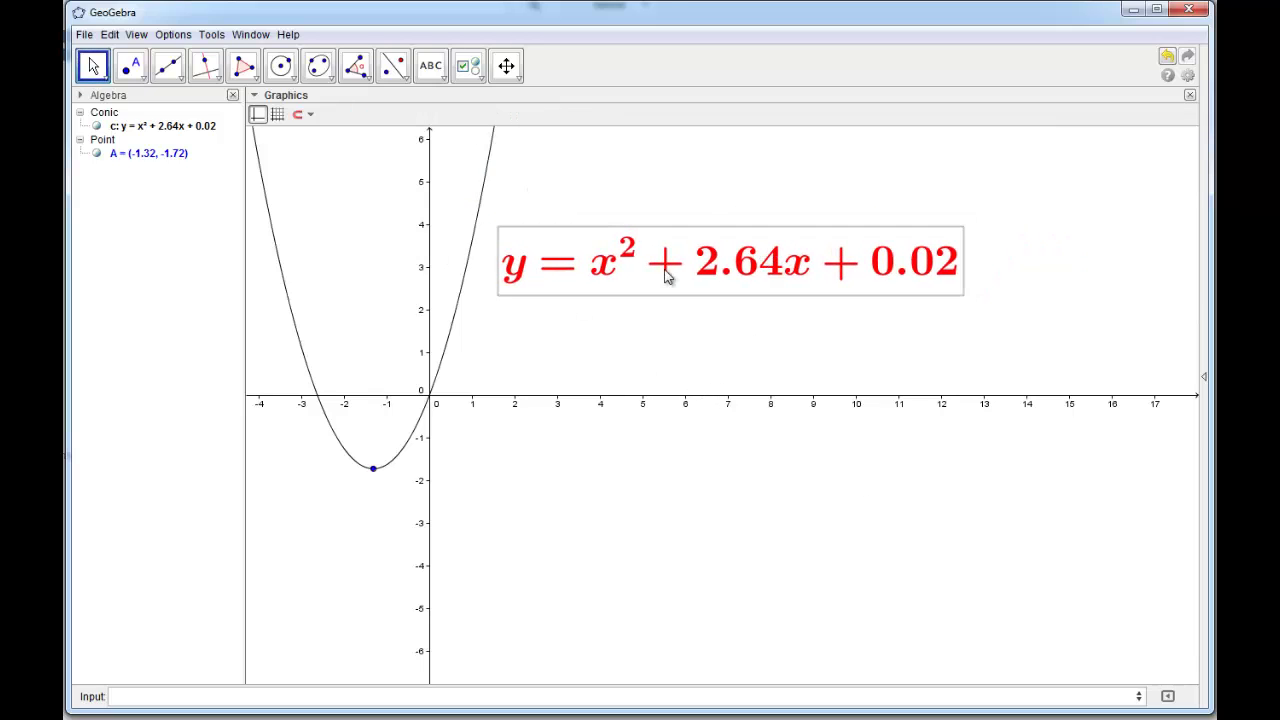
- Replace the equation text's content with the LaTeX formula "y = (x - x(A))^2 + y(A)" and apply it
{"action": "right_click", "coordinate": [737, 263]}
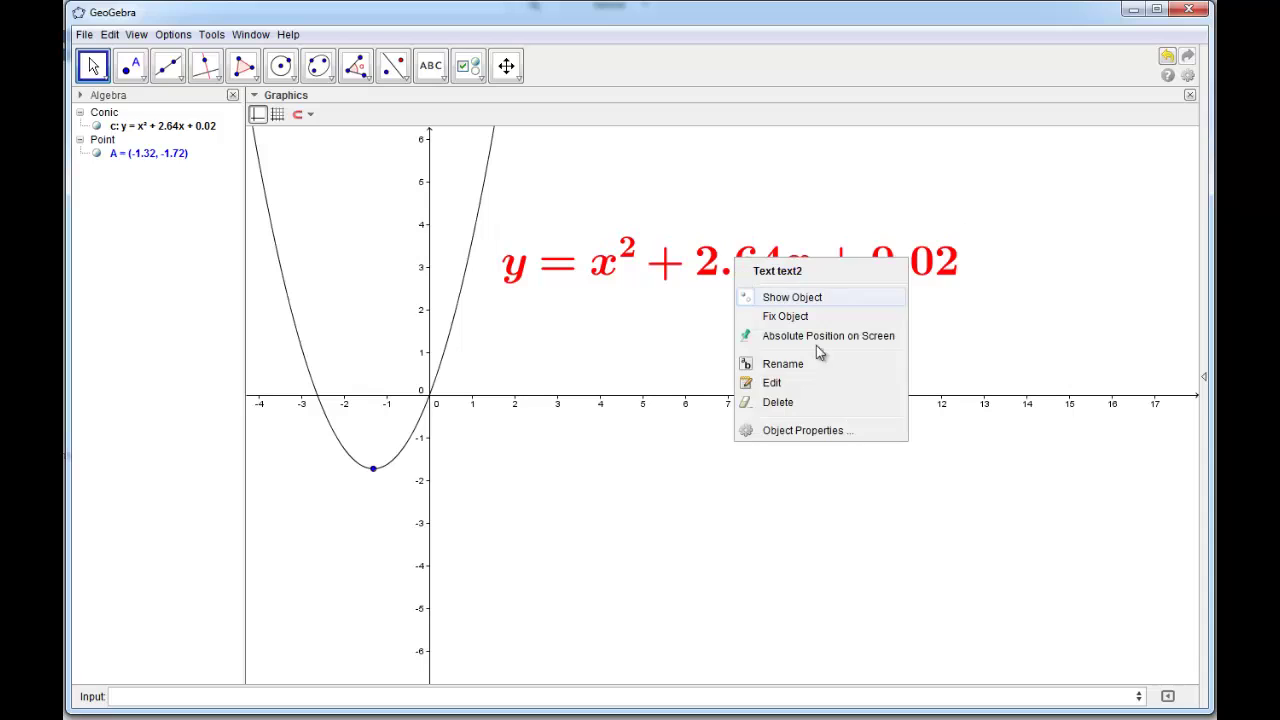
{"action": "left_click", "coordinate": [795, 431]}
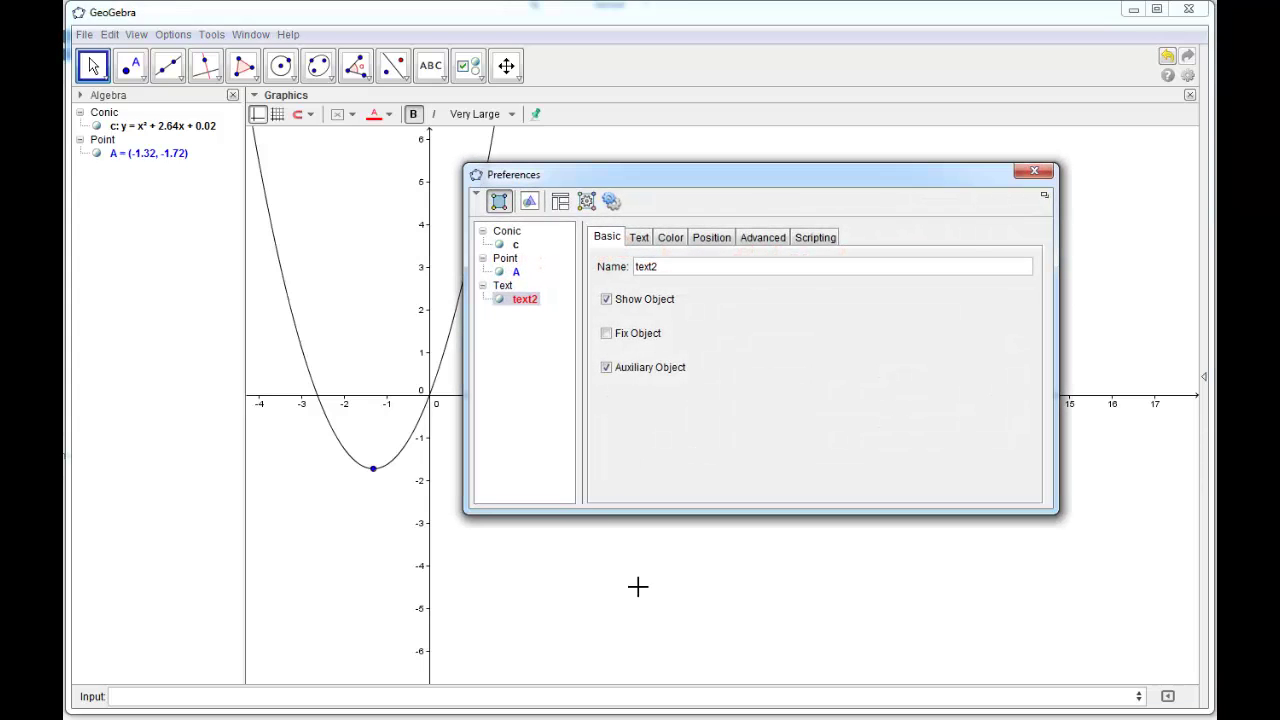
{"action": "left_click", "coordinate": [639, 240]}
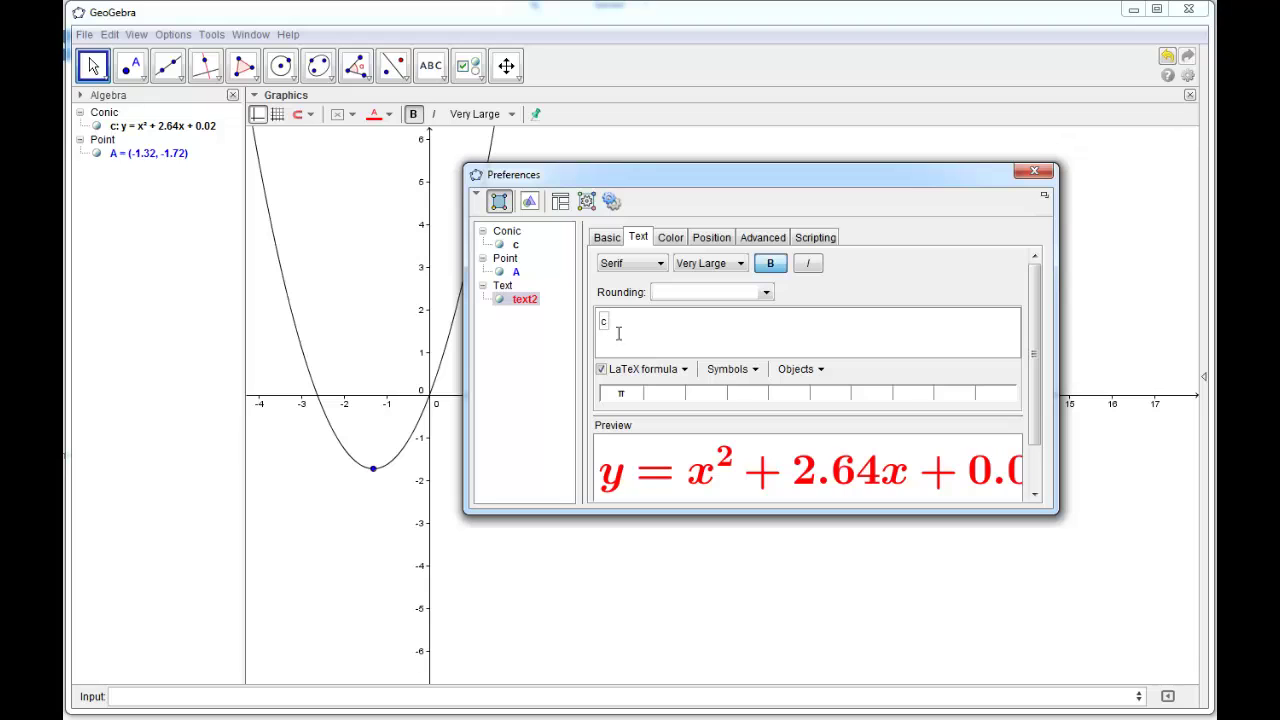
{"action": "left_click_drag", "start_coordinate": [1058, 514], "coordinate": [1198, 697]}
{"action": "left_click", "coordinate": [601, 369]}
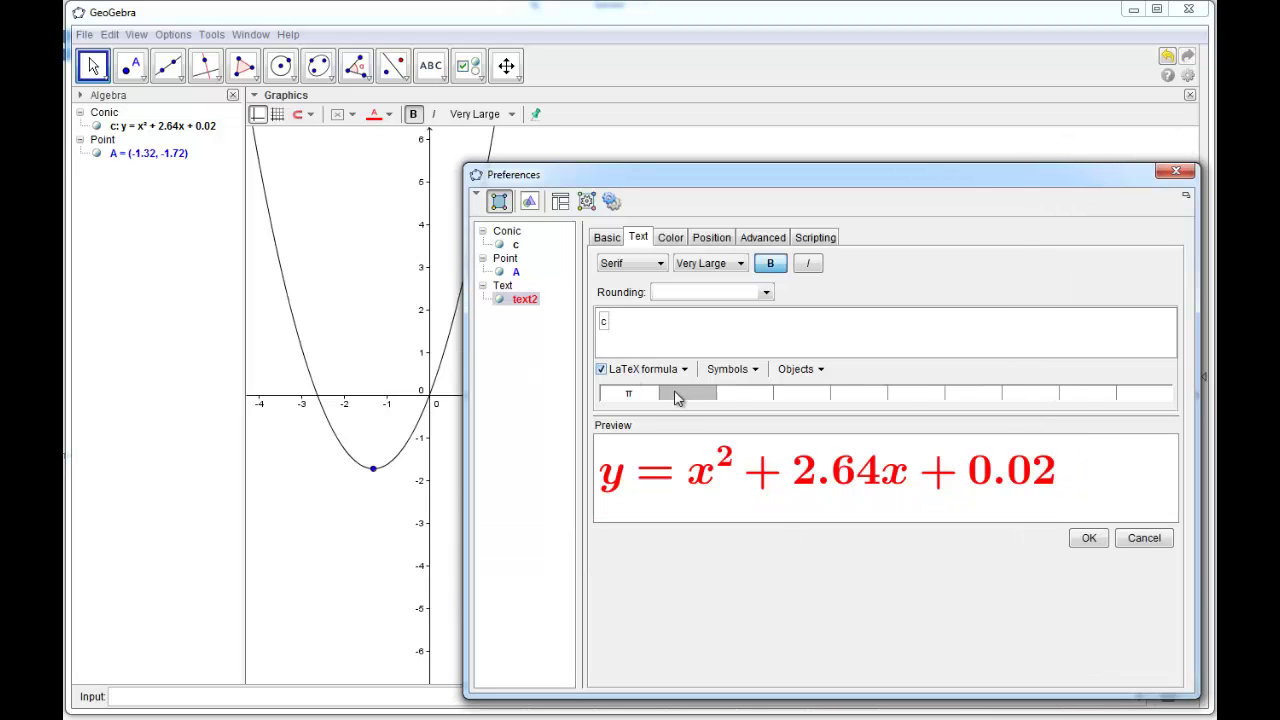
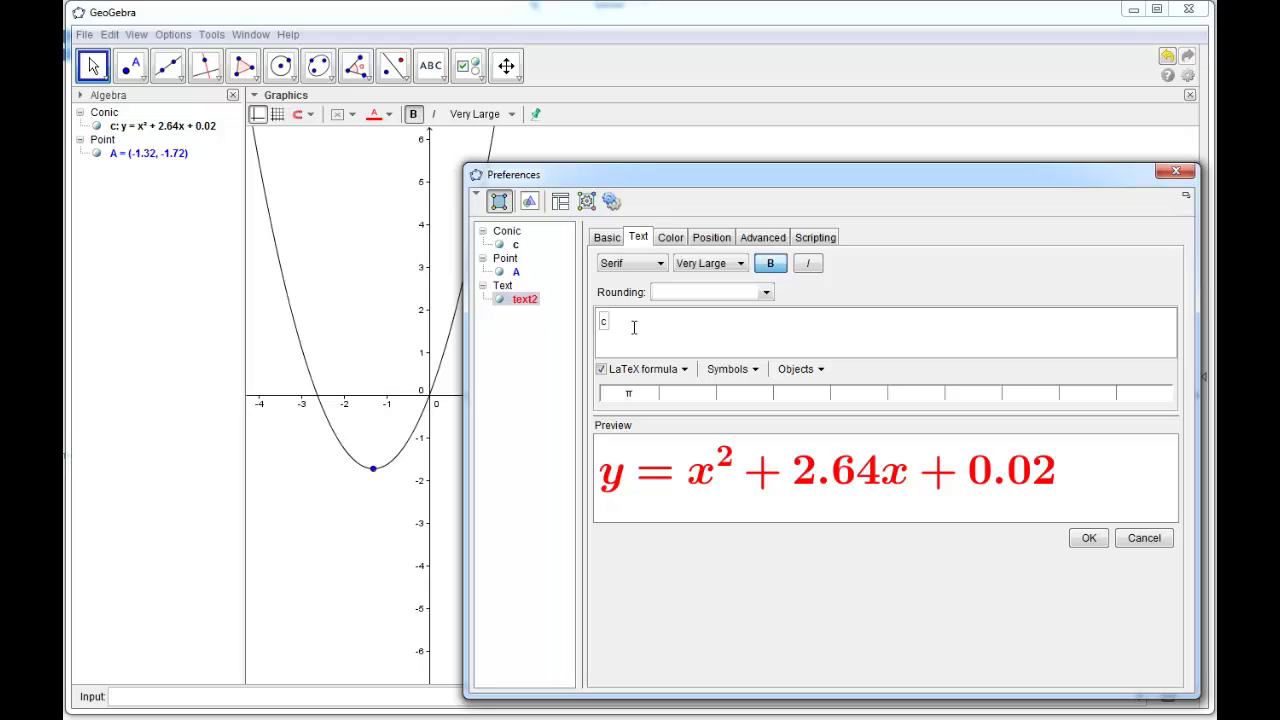
{"action": "key", "text": "BackSpace"}
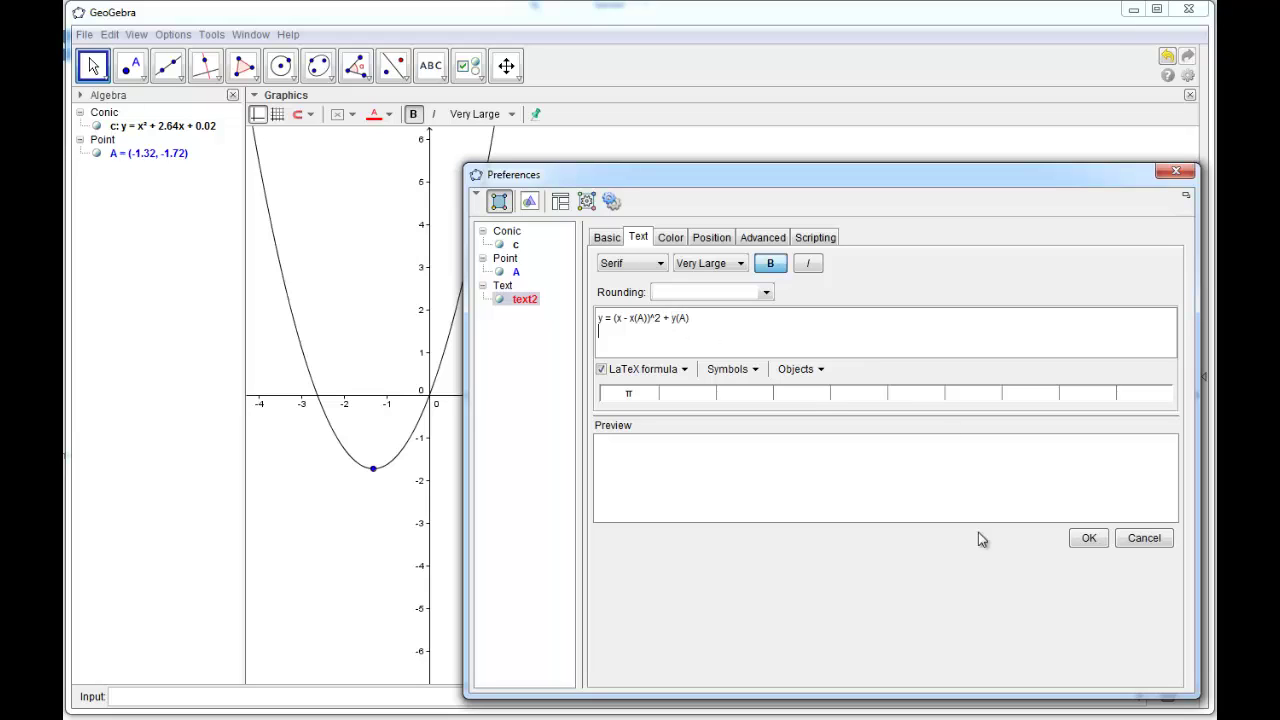
{"action": "left_click", "coordinate": [750, 321]}
{"action": "left_click", "coordinate": [1088, 538]}
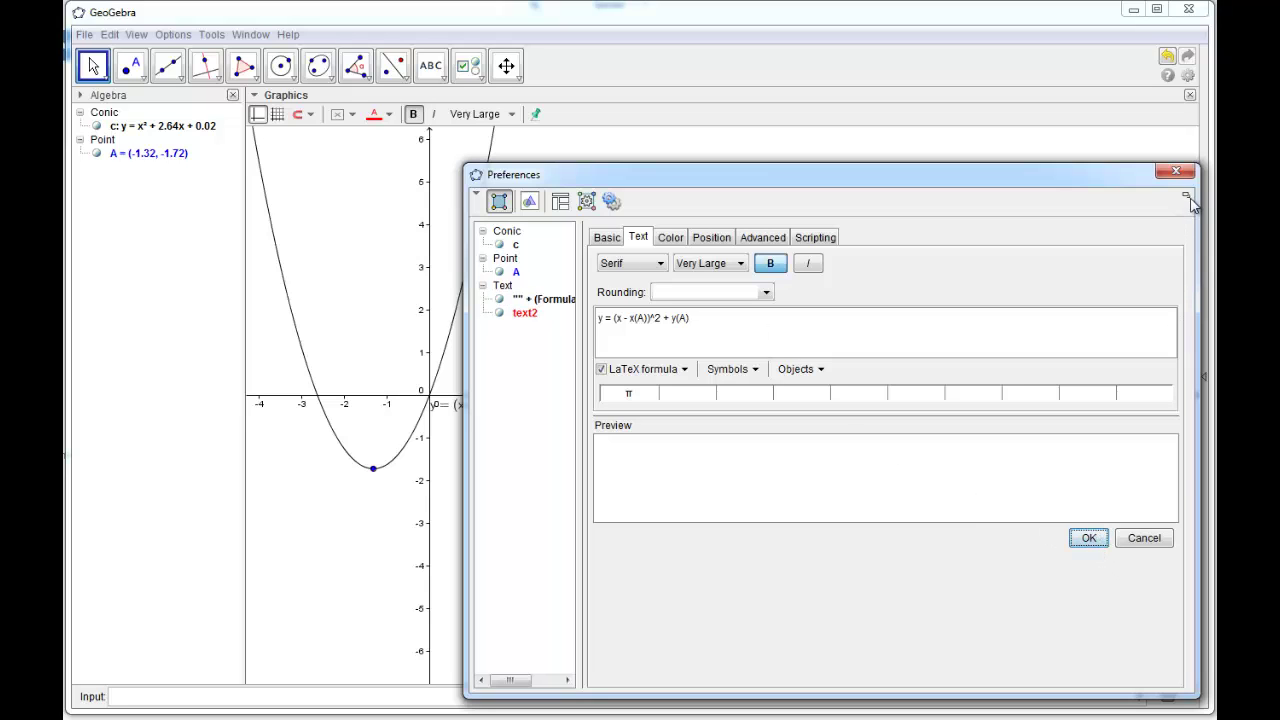
{"action": "left_click", "coordinate": [1174, 171]}
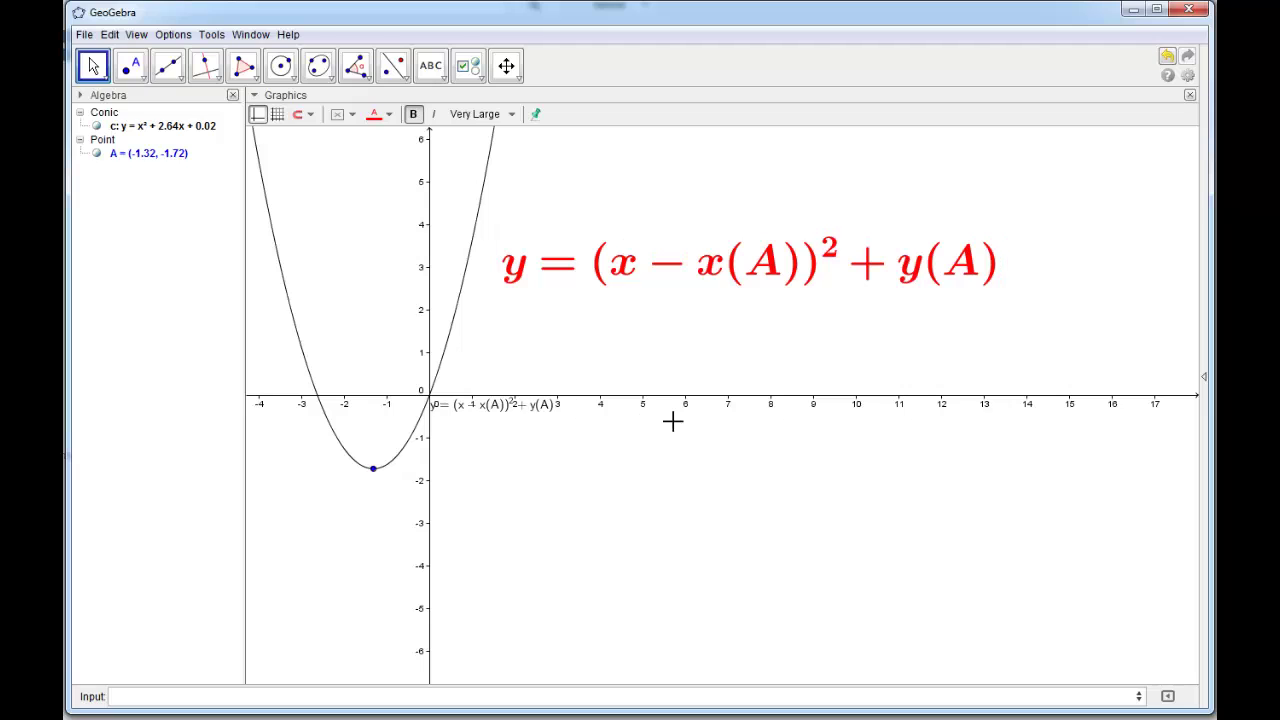
- Reposition the red equation text beside the parabola and move point A to about (-0.62, -1.58) to test the text
{"action": "left_click", "coordinate": [646, 266]}
{"action": "left_click_drag", "start_coordinate": [646, 266], "coordinate": [686, 226]}
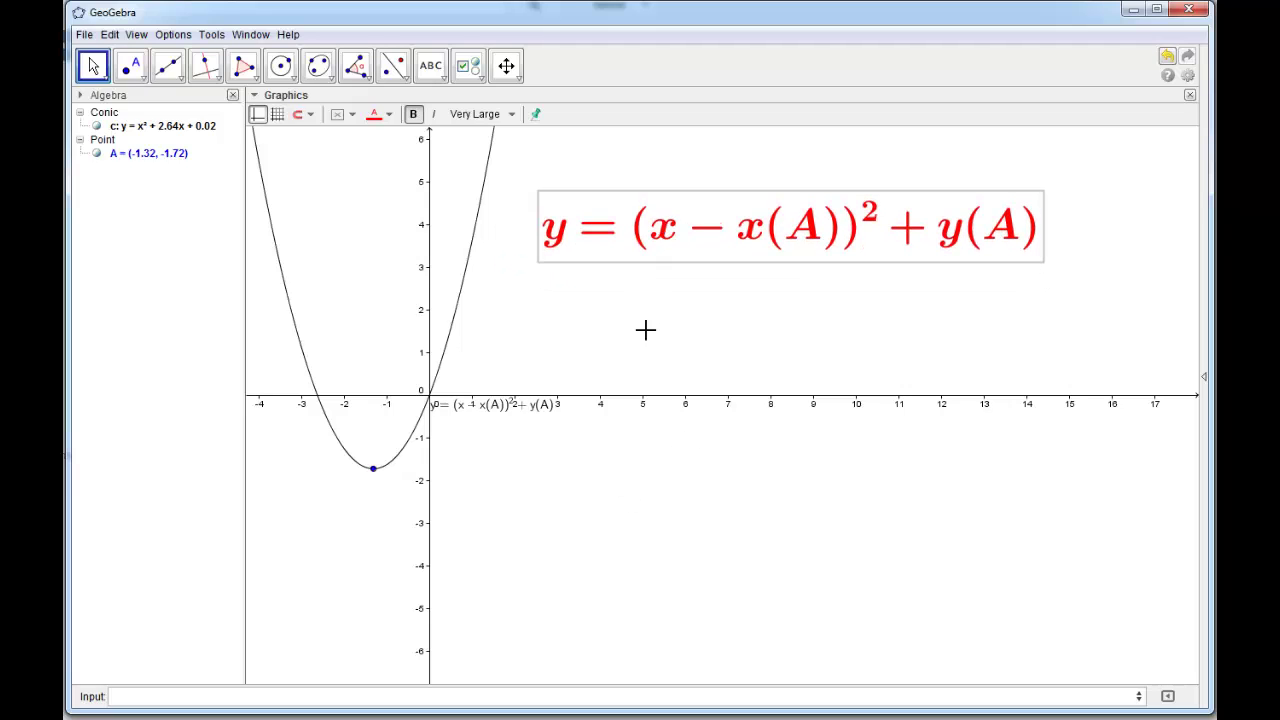
{"action": "left_click_drag", "start_coordinate": [814, 234], "coordinate": [806, 280]}
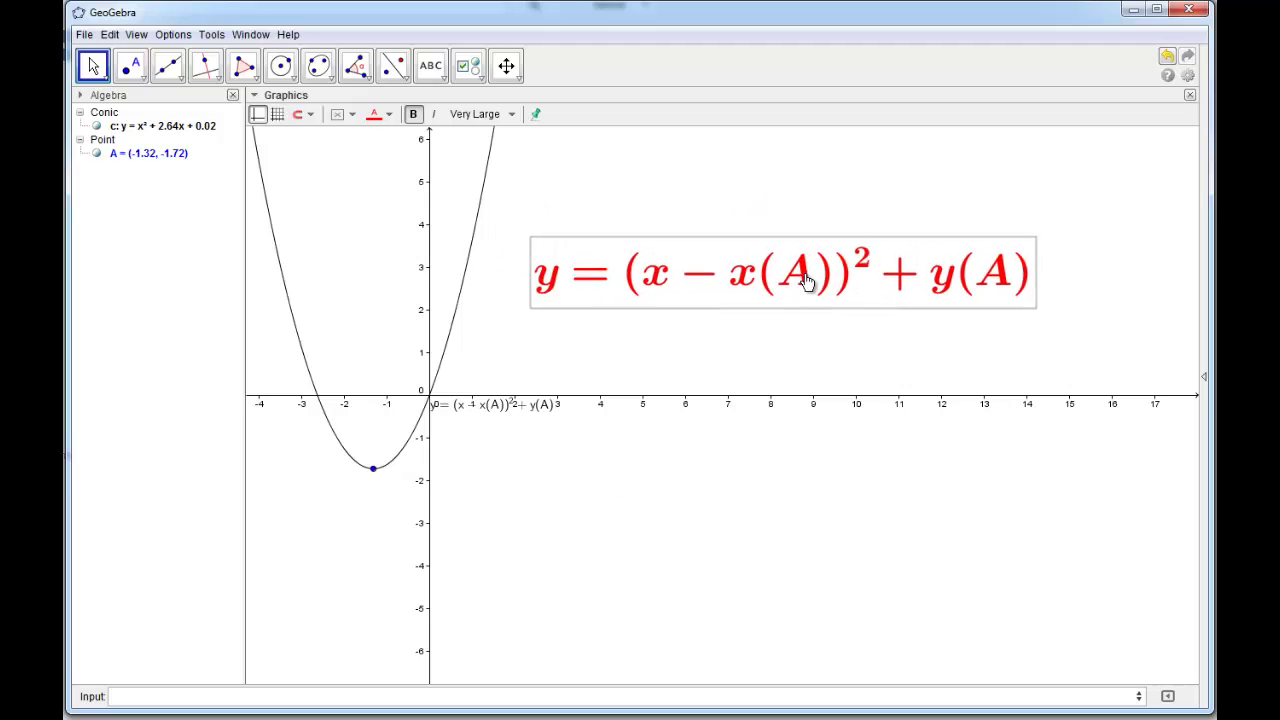
{"action": "left_click_drag", "start_coordinate": [374, 467], "coordinate": [403, 461]}
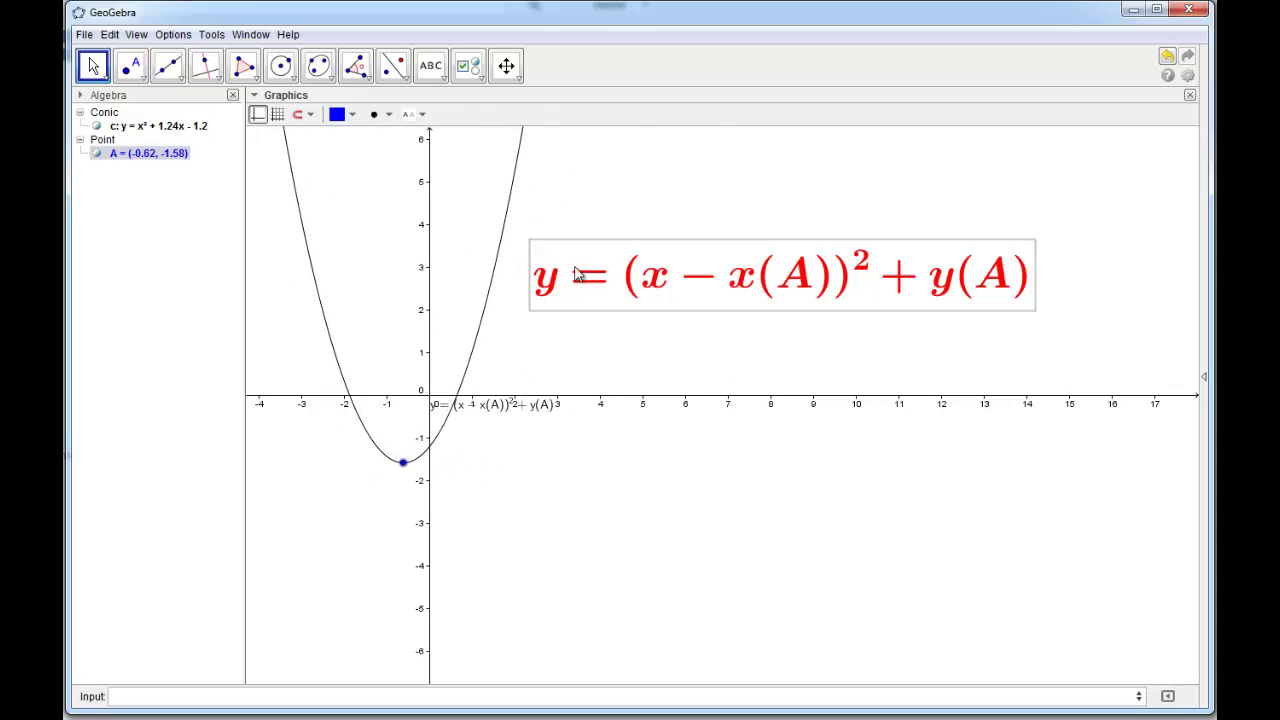
- Replace the literal x(A) in the equation text with a dynamic object field for point A containing x(A)
{"action": "right_click", "coordinate": [782, 281]}
{"action": "left_click", "coordinate": [956, 451]}
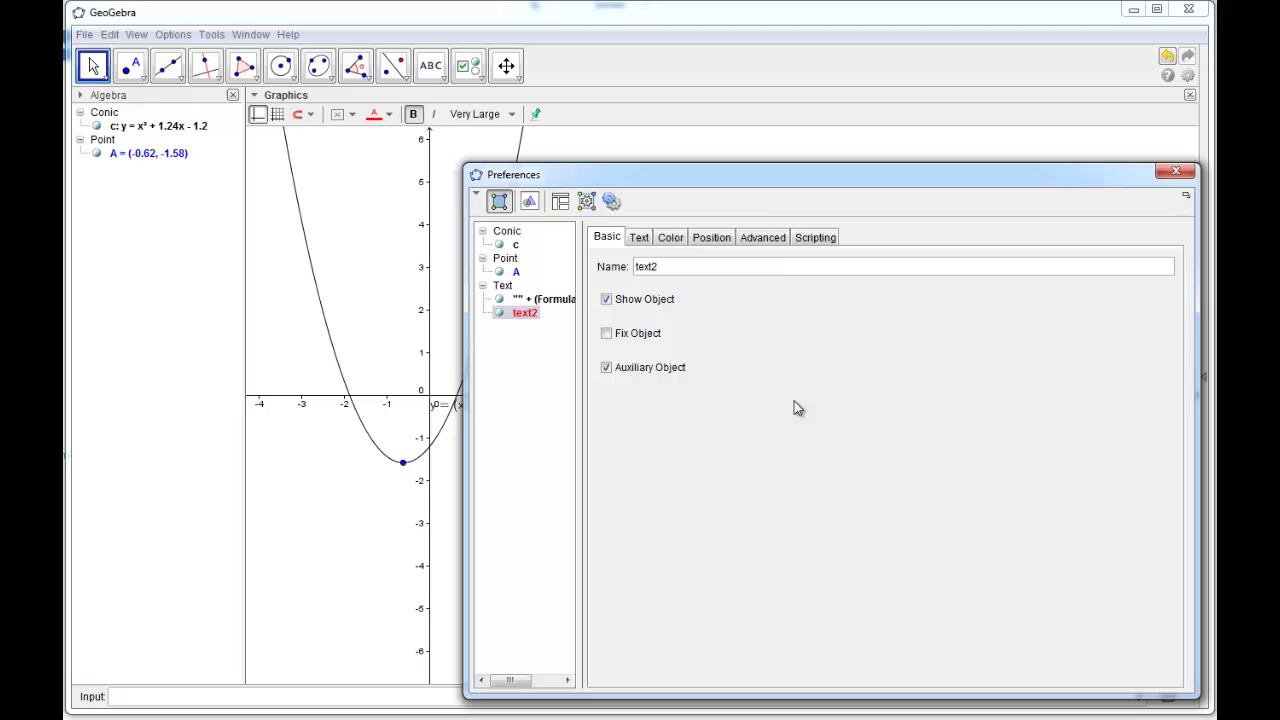
{"action": "left_click", "coordinate": [646, 241]}
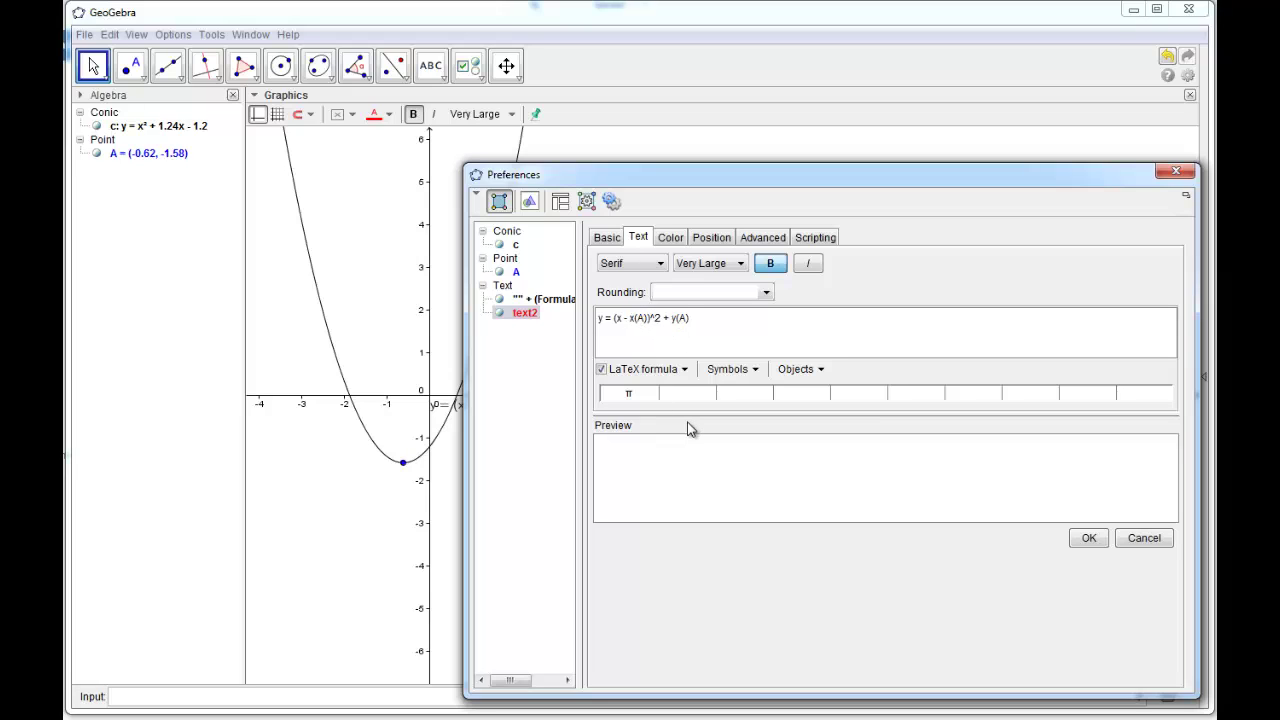
{"action": "key", "text": "BackSpace"}
{"action": "key", "text": "BackSpace"}
{"action": "key", "text": "BackSpace"}
{"action": "key", "text": "BackSpace"}
{"action": "left_click", "coordinate": [826, 371]}
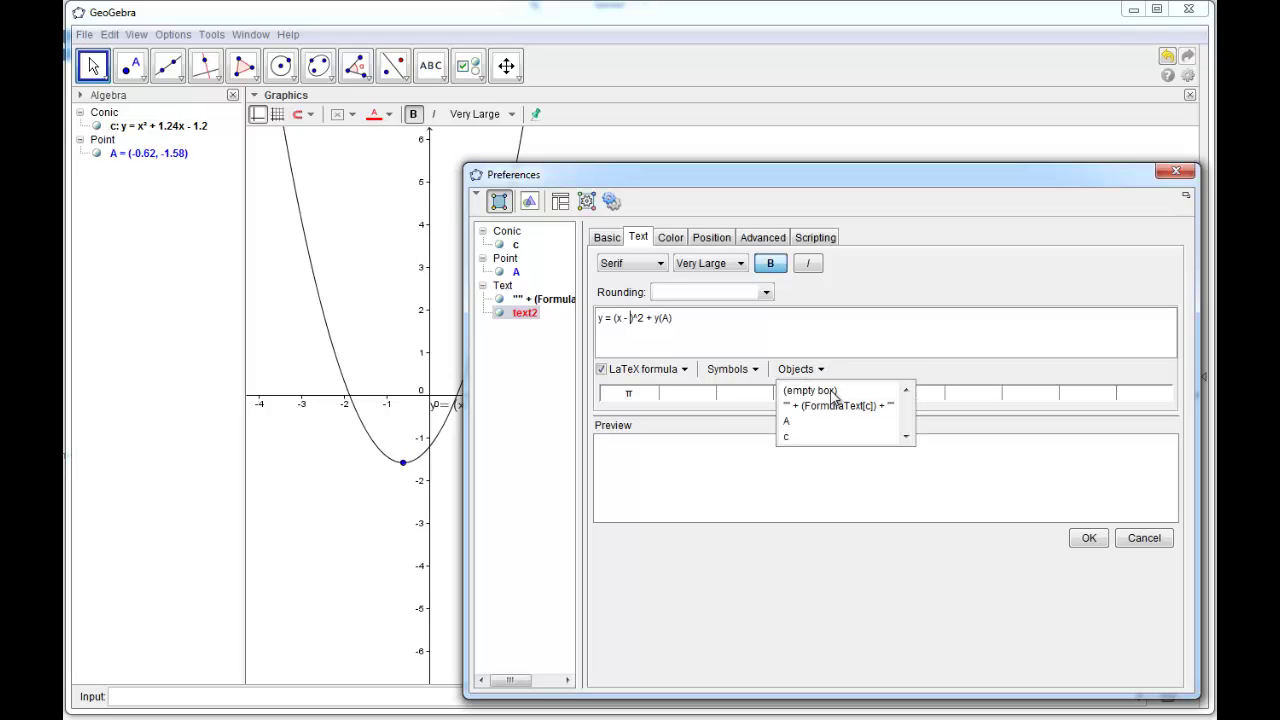
{"action": "left_click", "coordinate": [789, 422]}
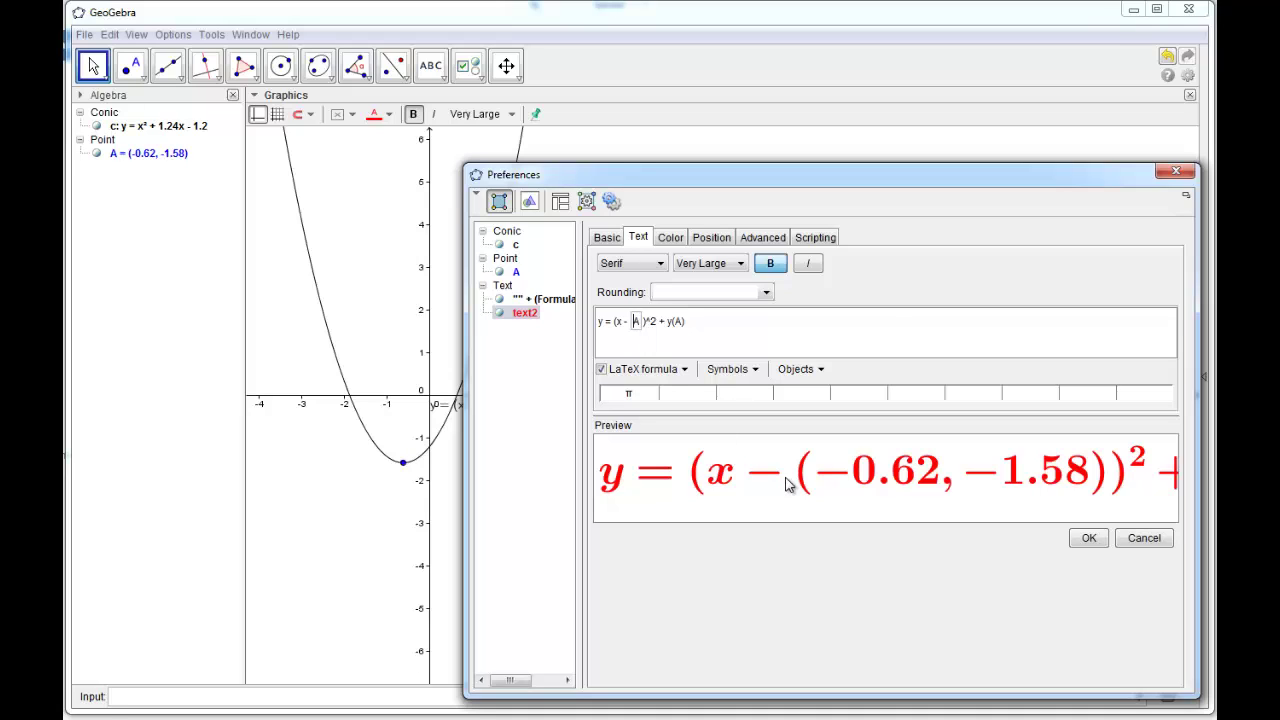
{"action": "type", "text": "x"}
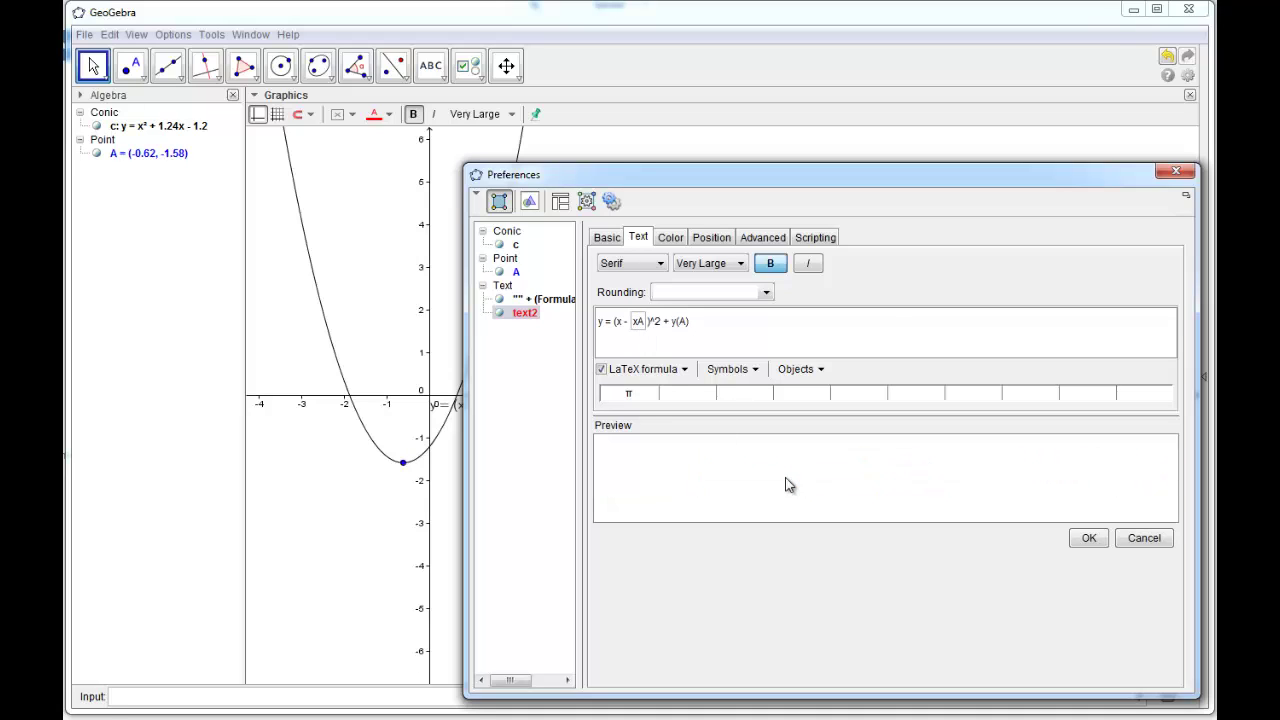
{"action": "type", "text": "(A)"}
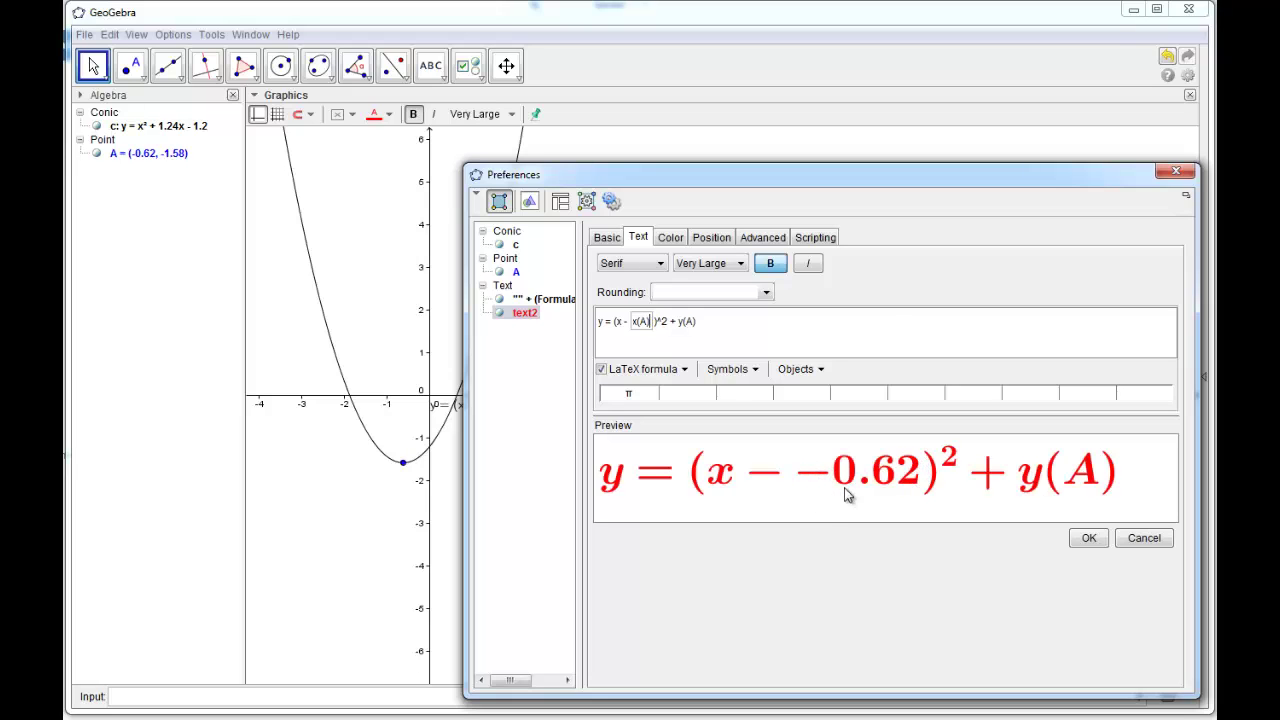
- Replace the literal y(A) in the equation text with a dynamic object field containing y(A), and apply the change
{"action": "left_click_drag", "start_coordinate": [679, 320], "coordinate": [698, 322]}
{"action": "key", "text": "BackSpace"}
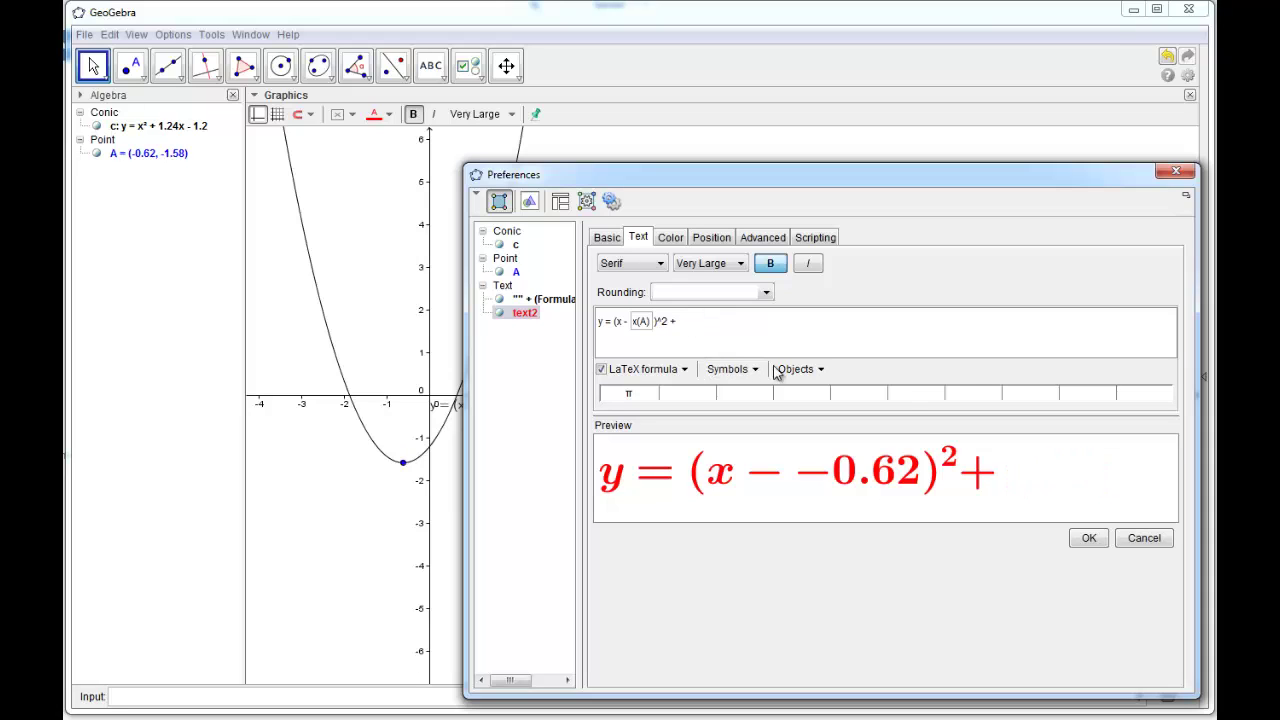
{"action": "left_click", "coordinate": [818, 371]}
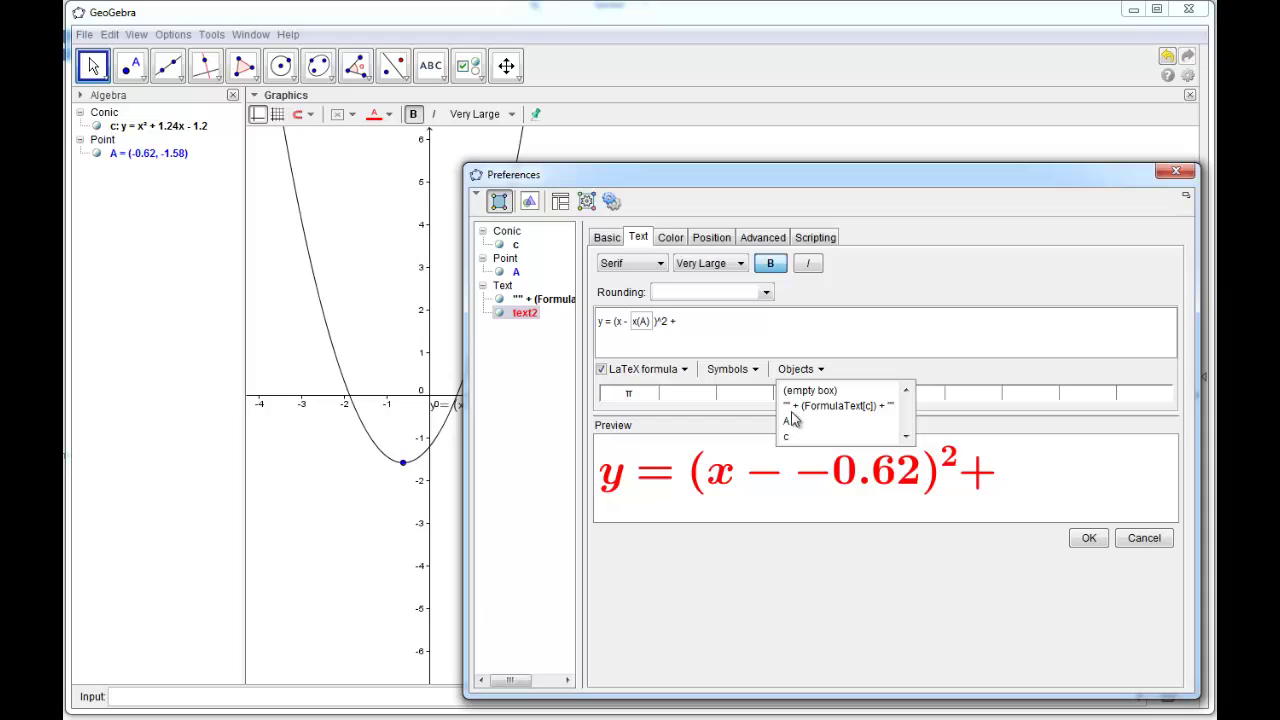
{"action": "left_click", "coordinate": [790, 420]}
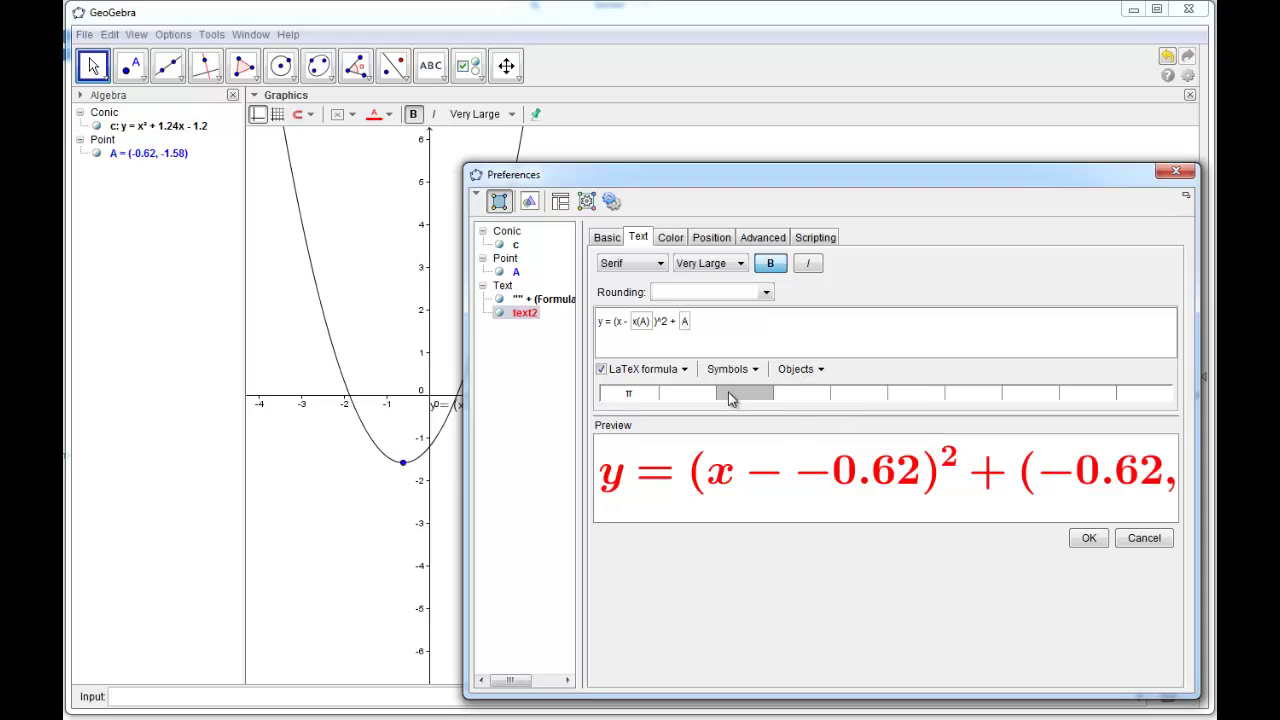
{"action": "type", "text": "y(A"}
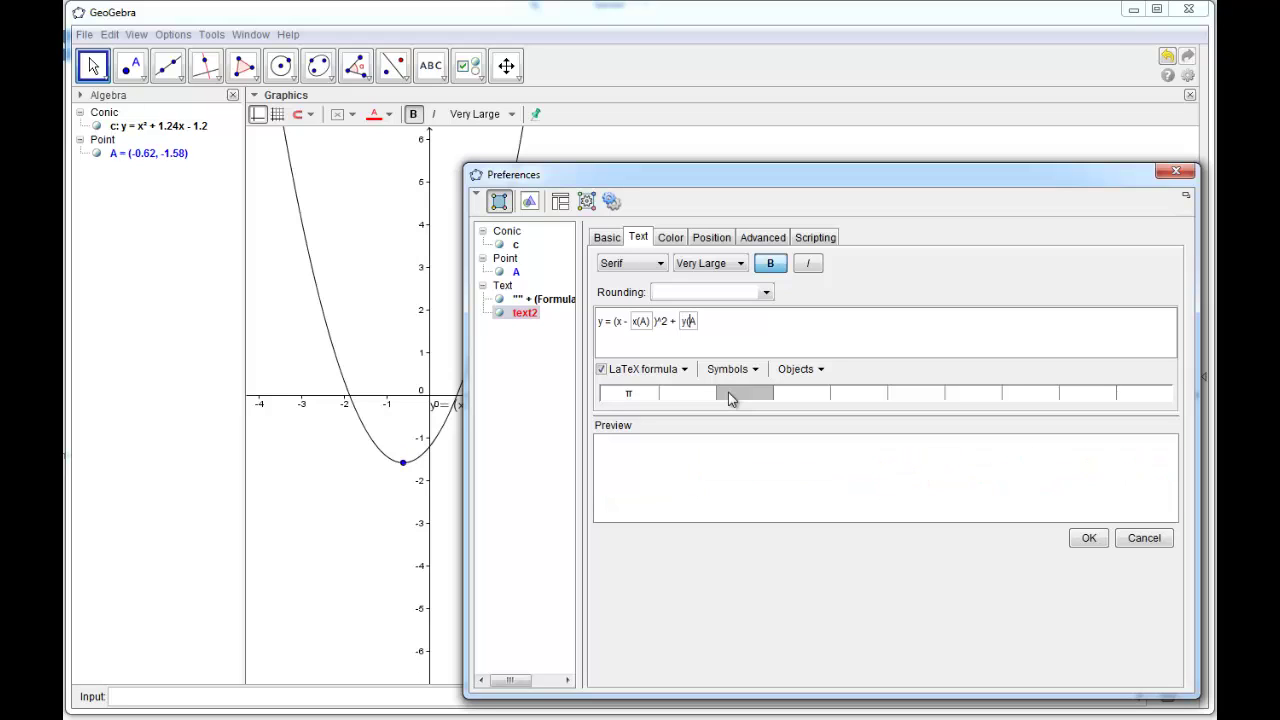
{"action": "type", "text": ")"}
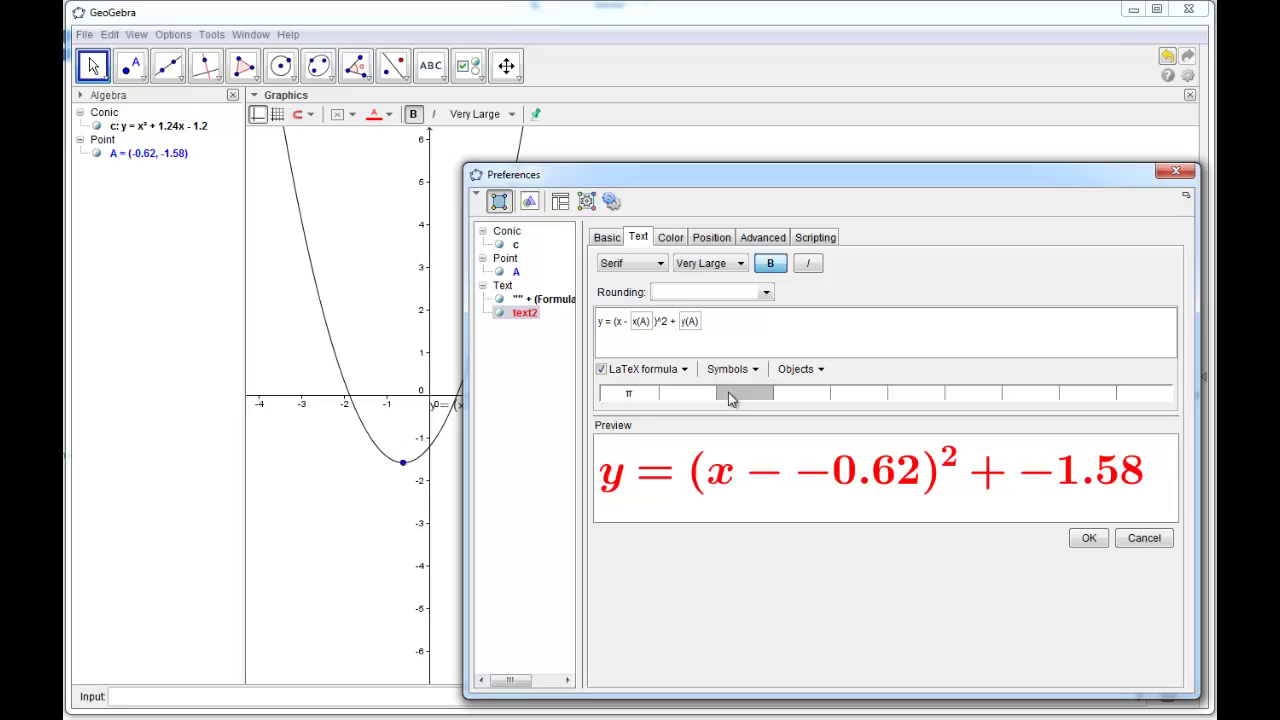
{"action": "left_click", "coordinate": [1089, 540]}
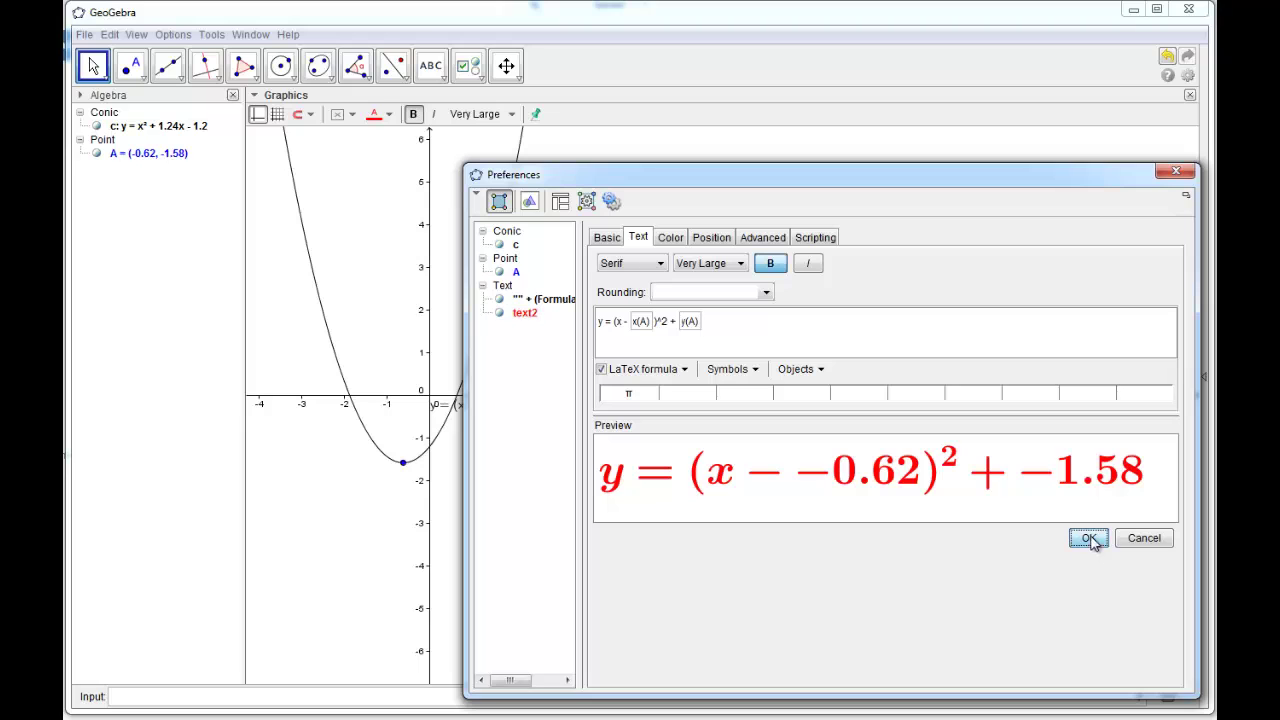
{"action": "left_click", "coordinate": [1176, 171]}
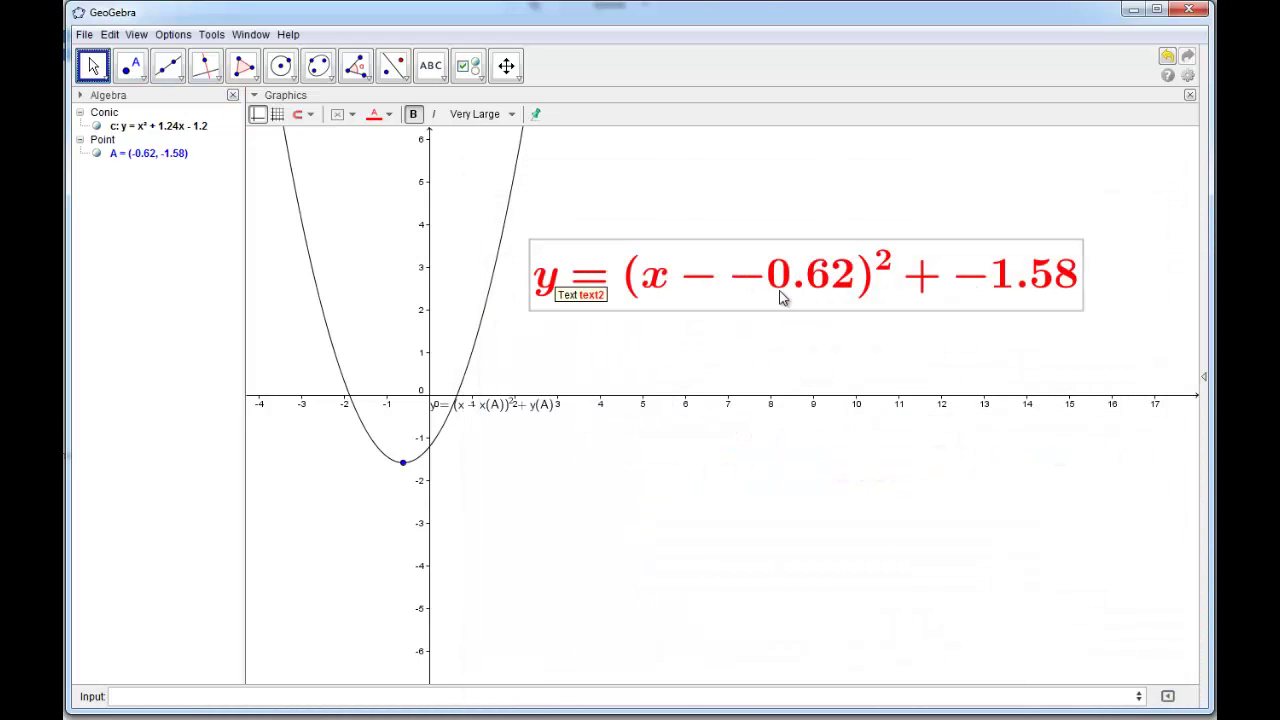
- Move point A through about (-2.22, 1.24) and (-2.7, -1.32) to (-1.2, 0.52) to test the vertex-form text
{"action": "left_click", "coordinate": [397, 467]}
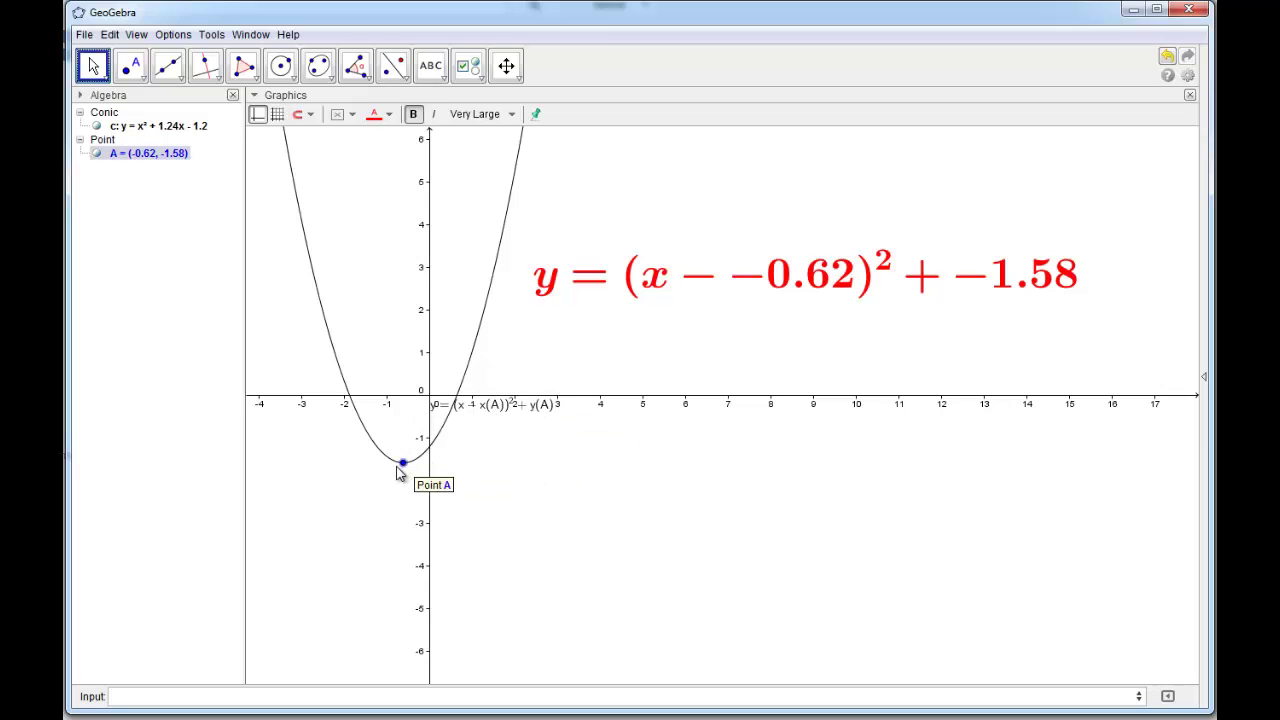
{"action": "left_click_drag", "start_coordinate": [440, 404], "coordinate": [335, 342]}
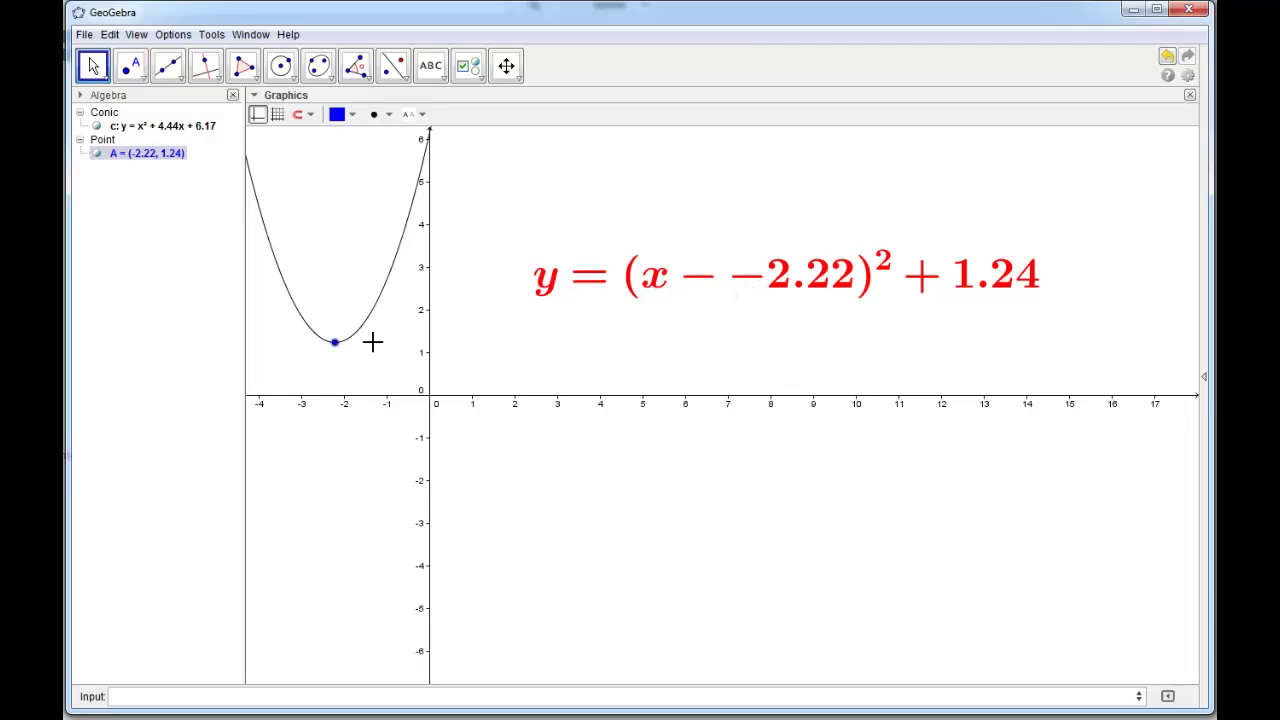
{"action": "left_click_drag", "start_coordinate": [335, 343], "coordinate": [326, 450]}
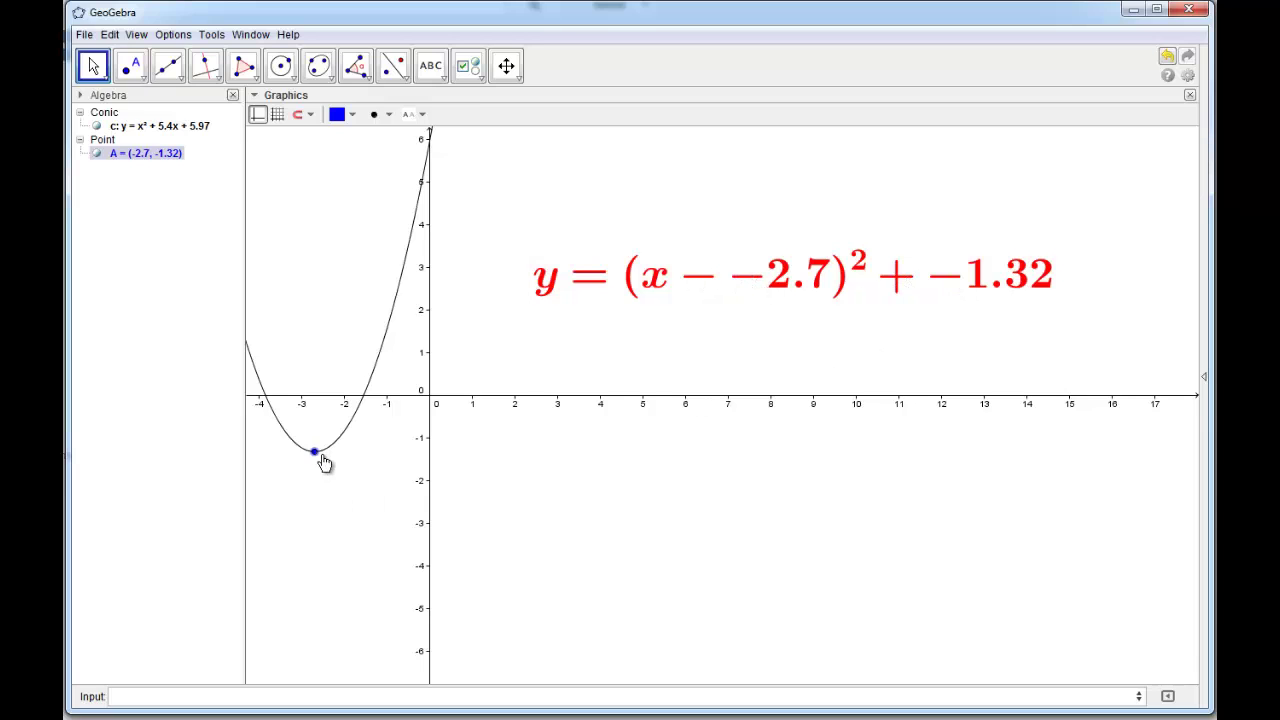
{"action": "left_click_drag", "start_coordinate": [322, 457], "coordinate": [386, 380]}
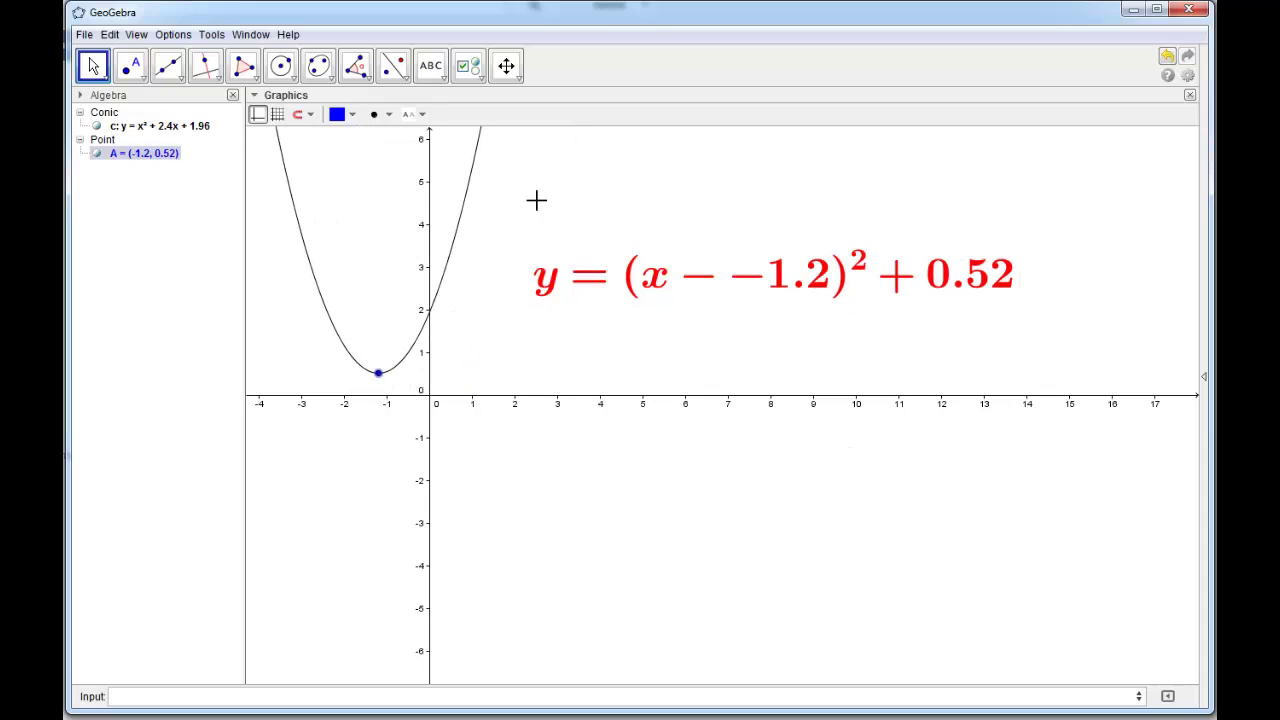
- Reopen the equation text's content and turn its dynamic x(A) field into the start of a condition, if[x(A)<0
{"action": "right_click", "coordinate": [798, 279]}
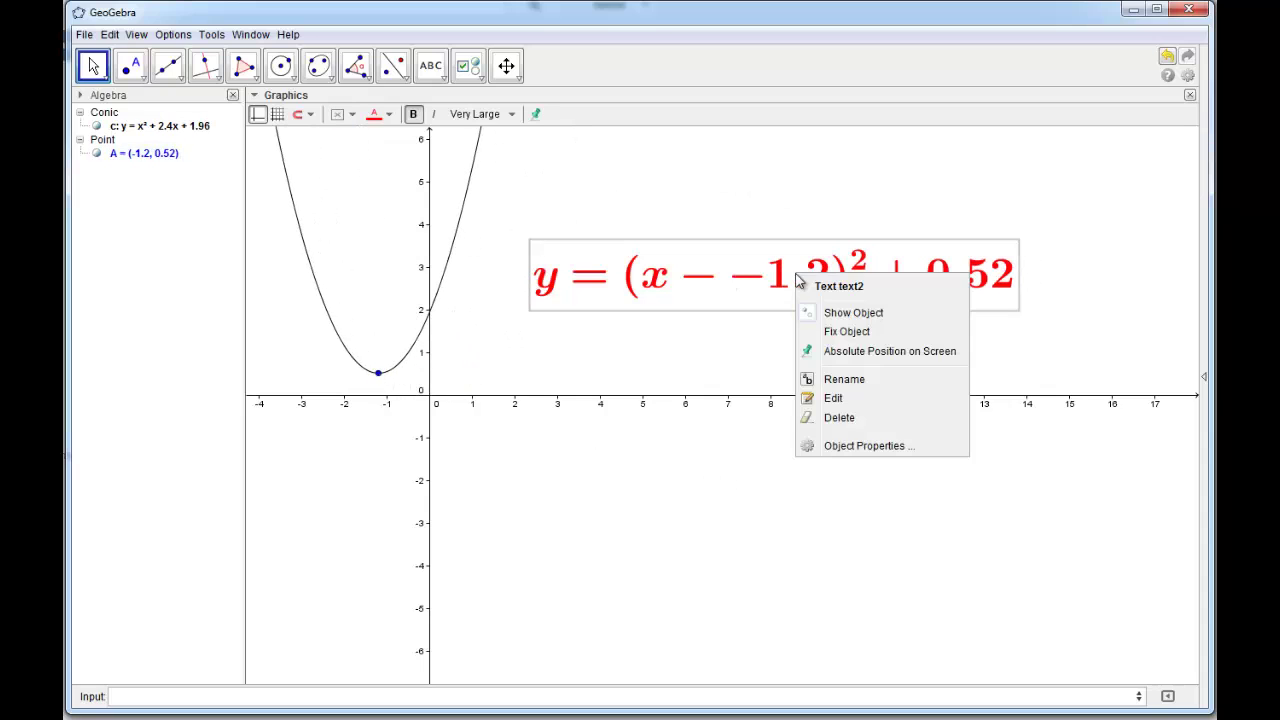
{"action": "left_click", "coordinate": [860, 446]}
{"action": "left_click", "coordinate": [640, 240]}
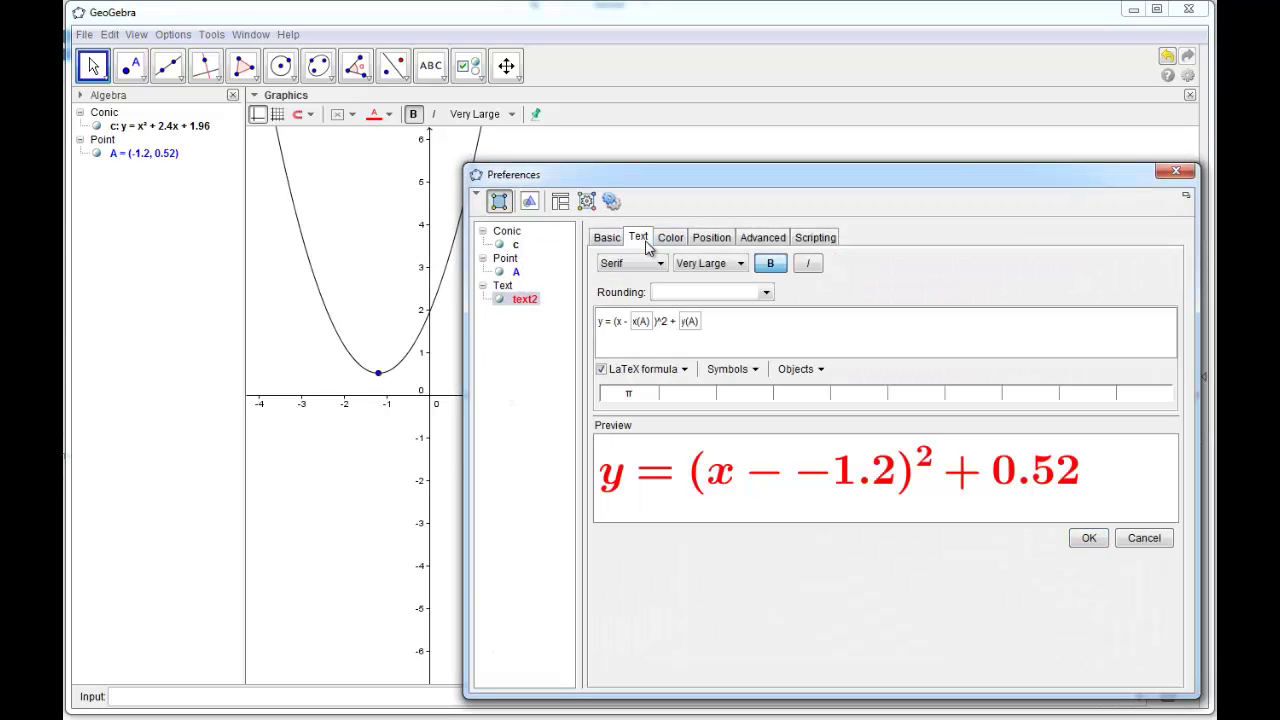
{"action": "left_click", "coordinate": [634, 322]}
{"action": "type", "text": "i"}
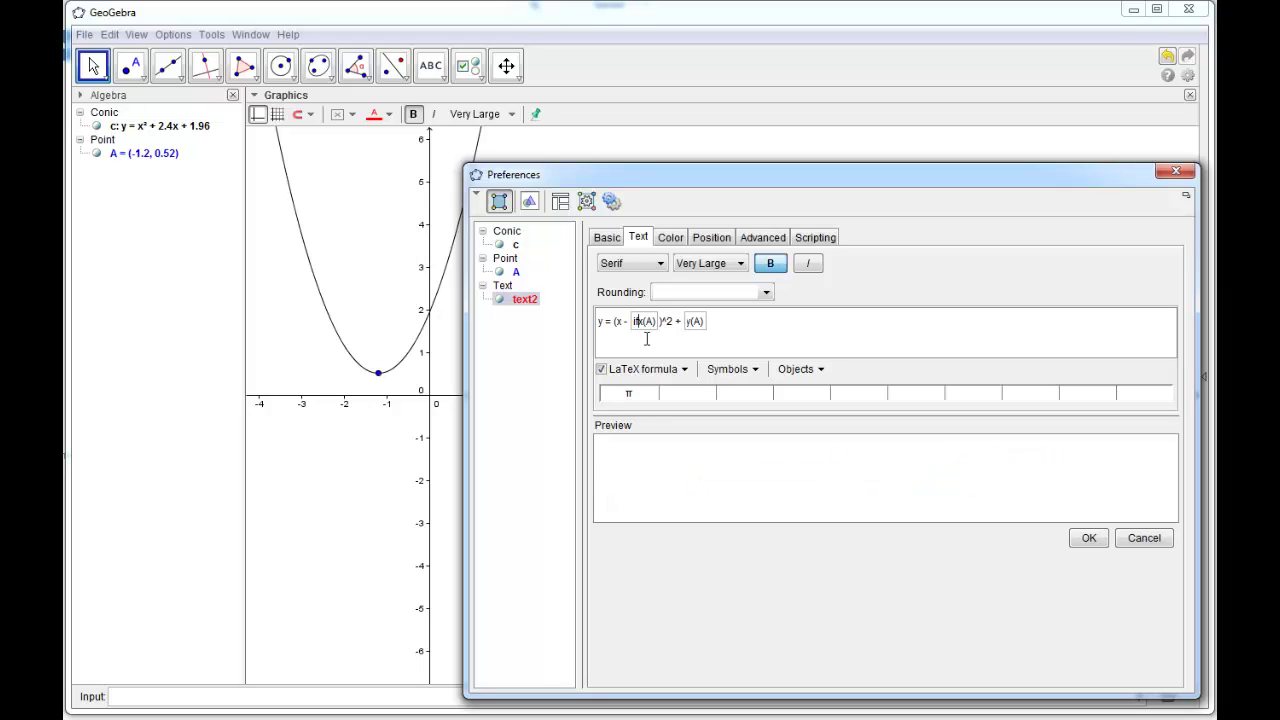
{"action": "type", "text": "f("}
{"action": "key", "text": "End"}
{"action": "type", "text": "<"}
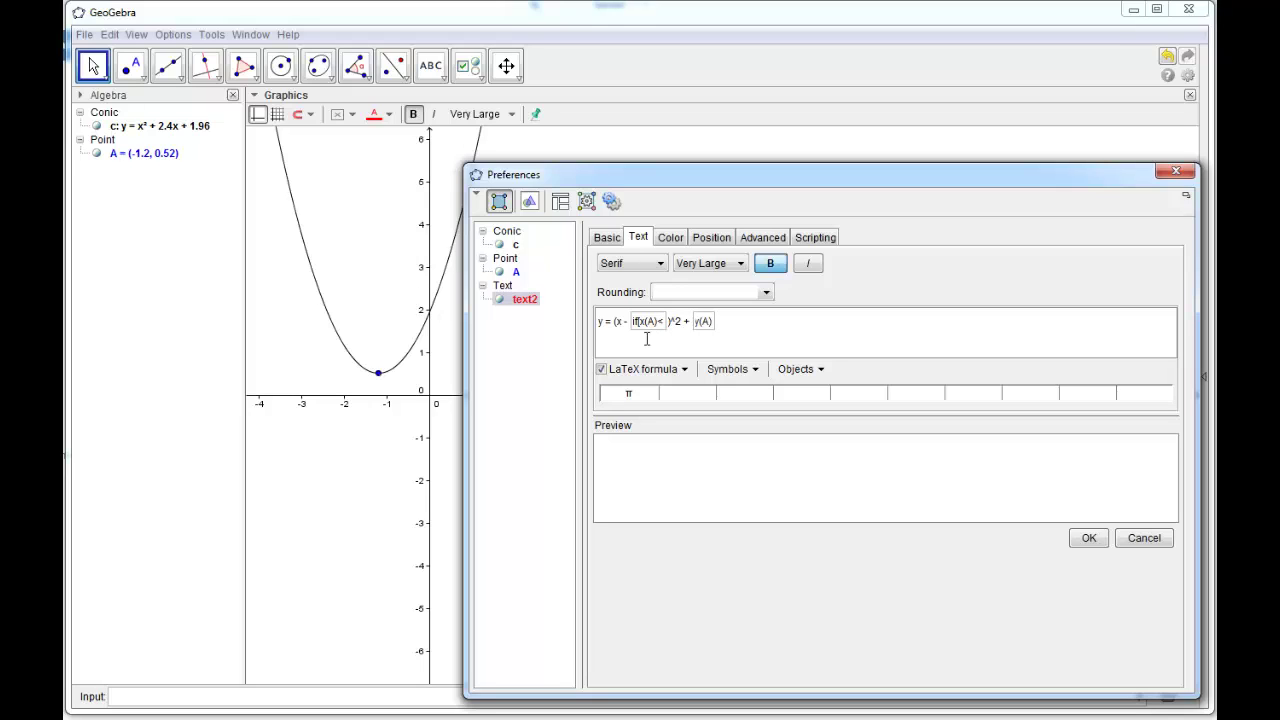
{"action": "type", "text": "0"}
{"action": "type", "text": "0"}
- Extend the x(A) condition to x(A)<0 with the negative-case result "+" (-x(A))
{"action": "type", "text": ", "}
{"action": "type", "text": "\""}
{"action": "type", "text": "+"}
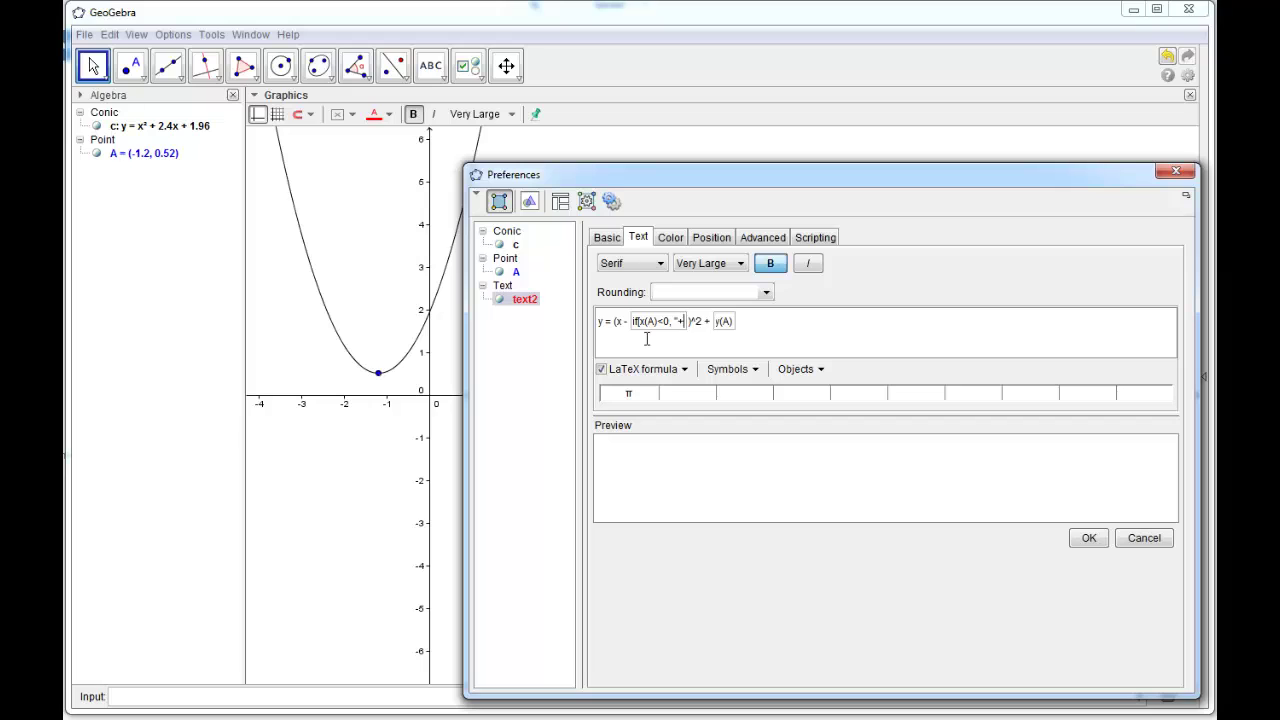
{"action": "type", "text": "\""}
{"action": "type", "text": ","}
{"action": "type", "text": "("}
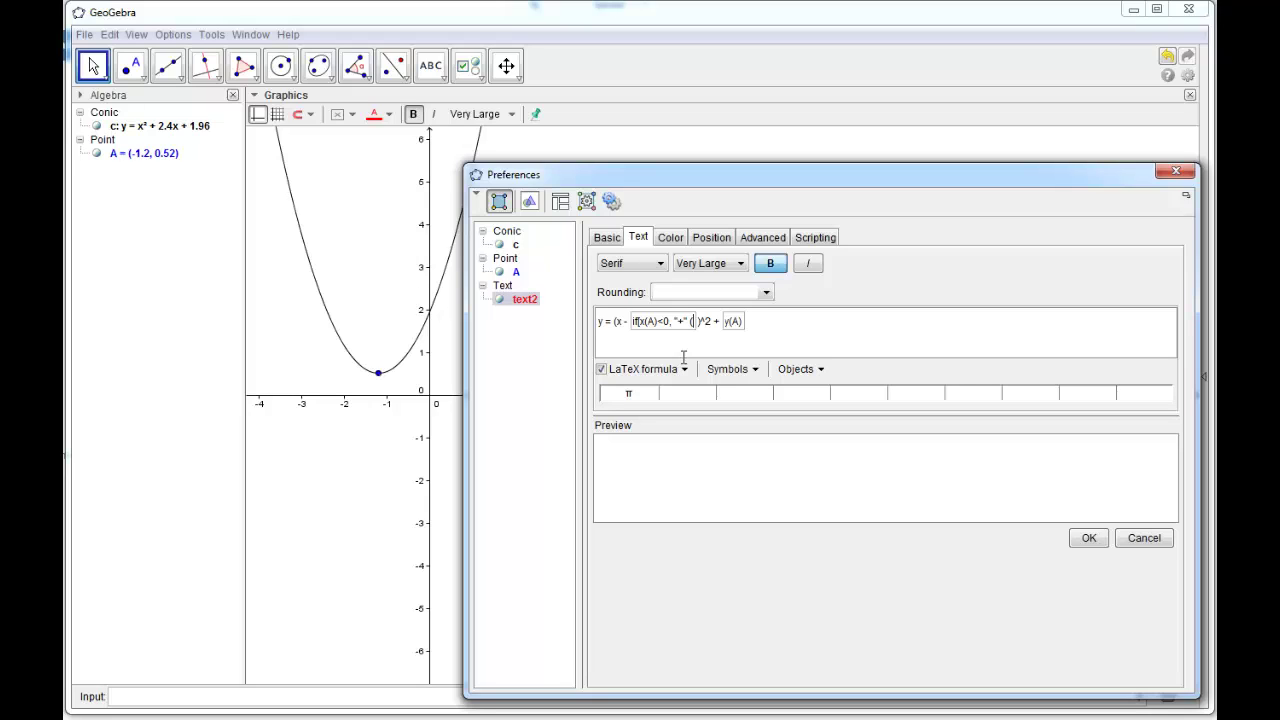
{"action": "type", "text": "-"}
{"action": "type", "text": "x(A)"}
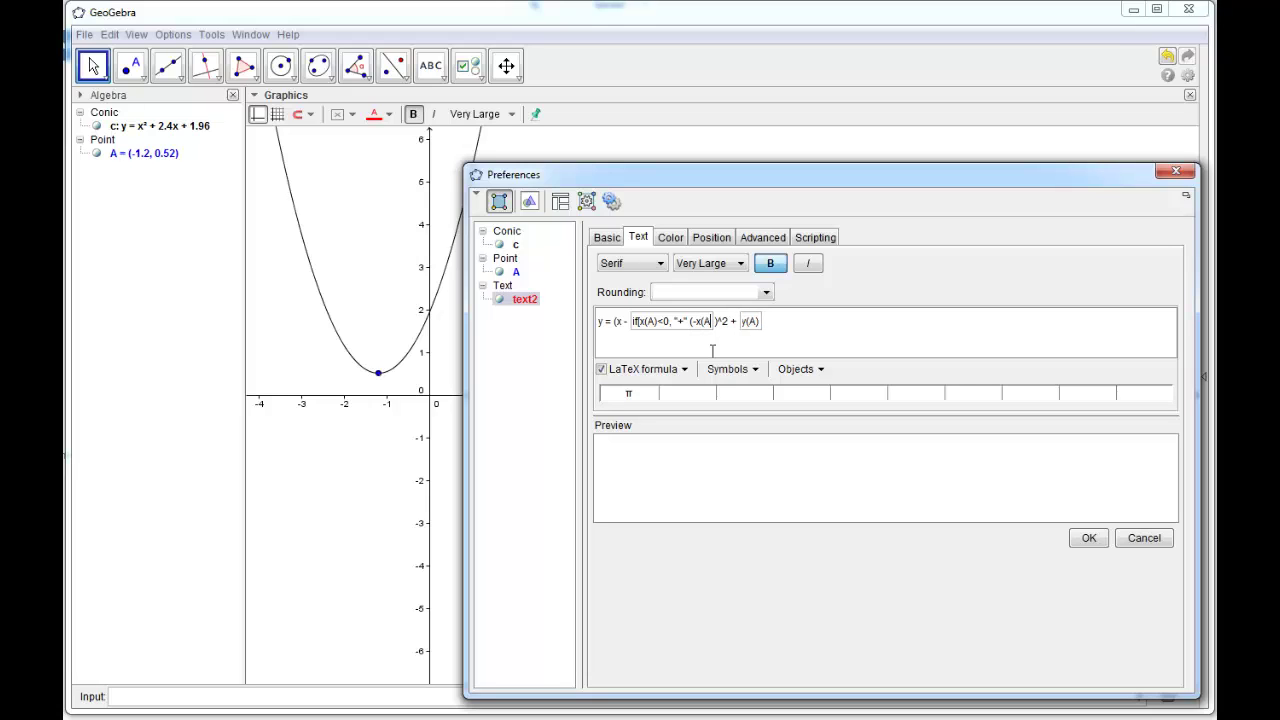
{"action": "type", "text": "),"}
- Finish the x(A) condition with the alternative "-" (x(A)) and a closing bracket, and delete the literal minus sign before its field
{"action": "type", "text": "\"-"}
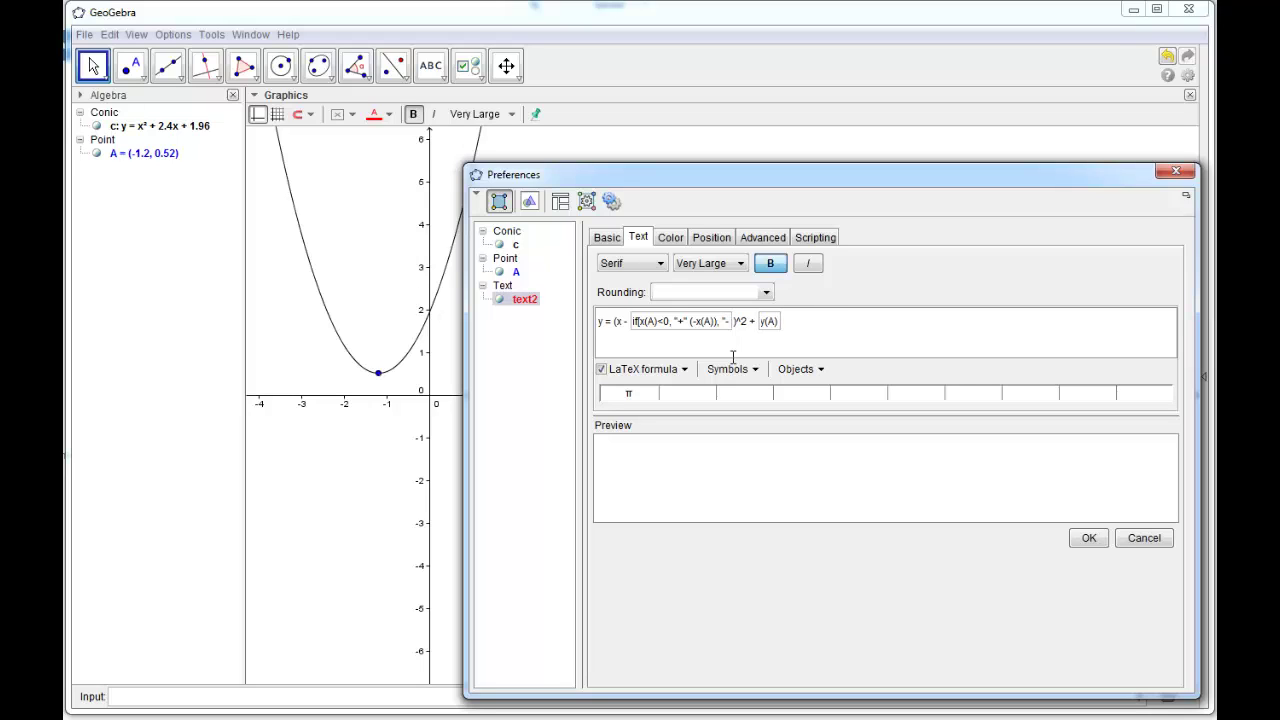
{"action": "type", "text": "\""}
{"action": "type", "text": "(x(A))"}
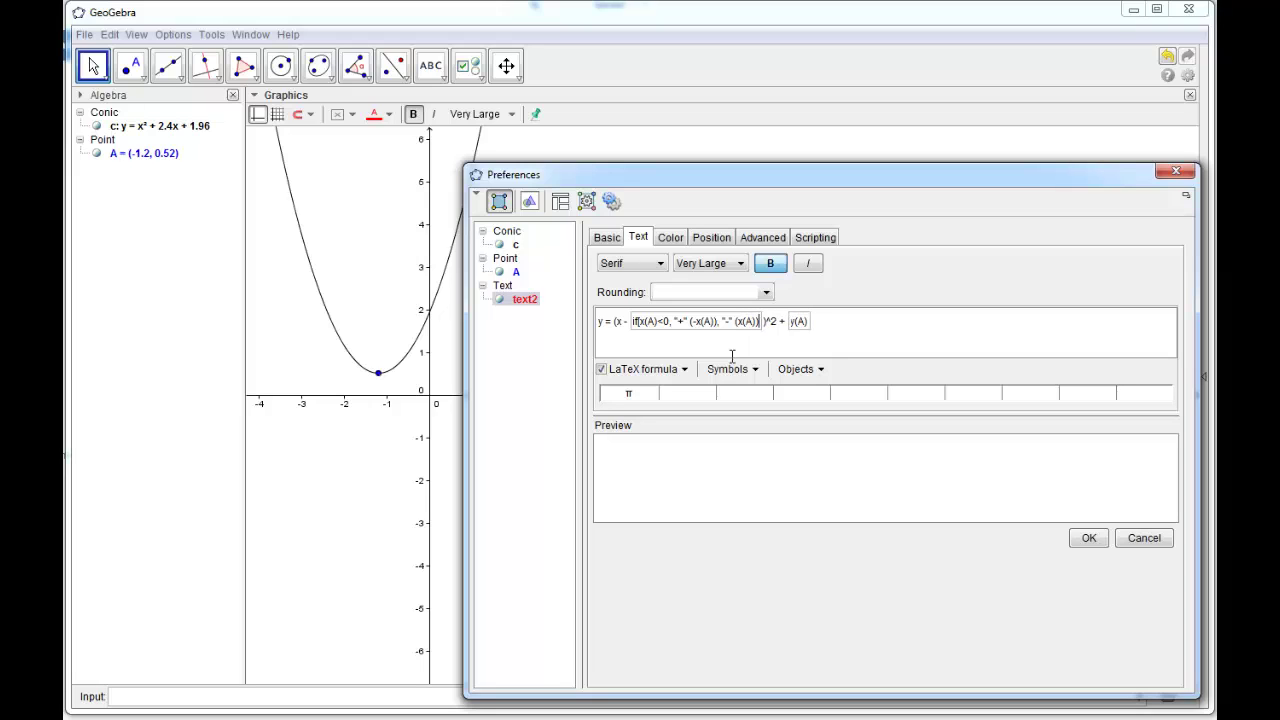
{"action": "type", "text": "]"}
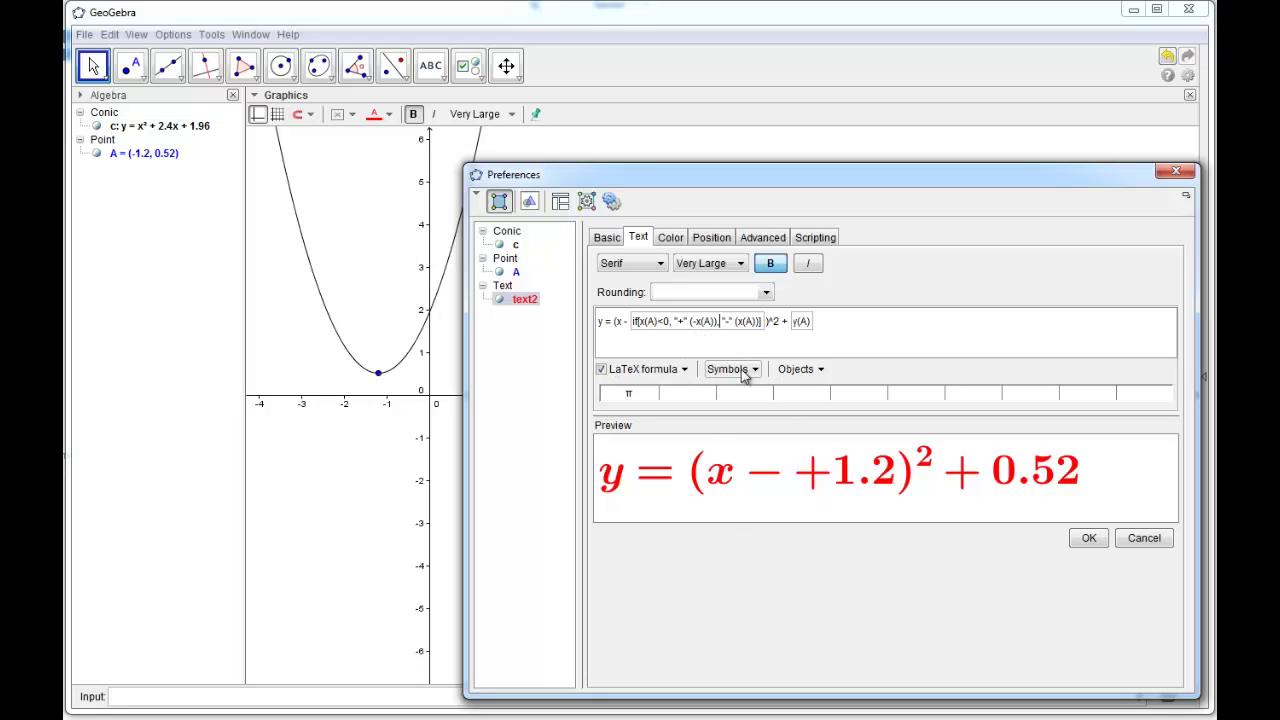
{"action": "key", "text": "Home"}
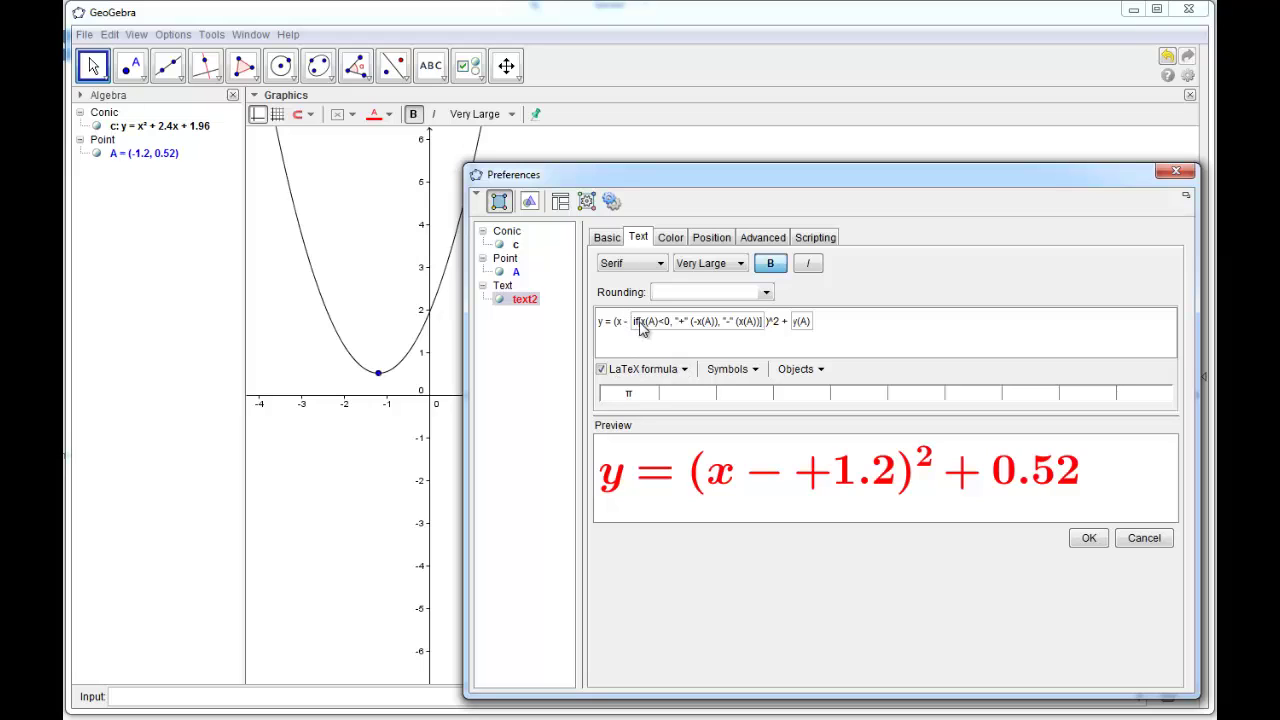
{"action": "key", "text": "BackSpace"}
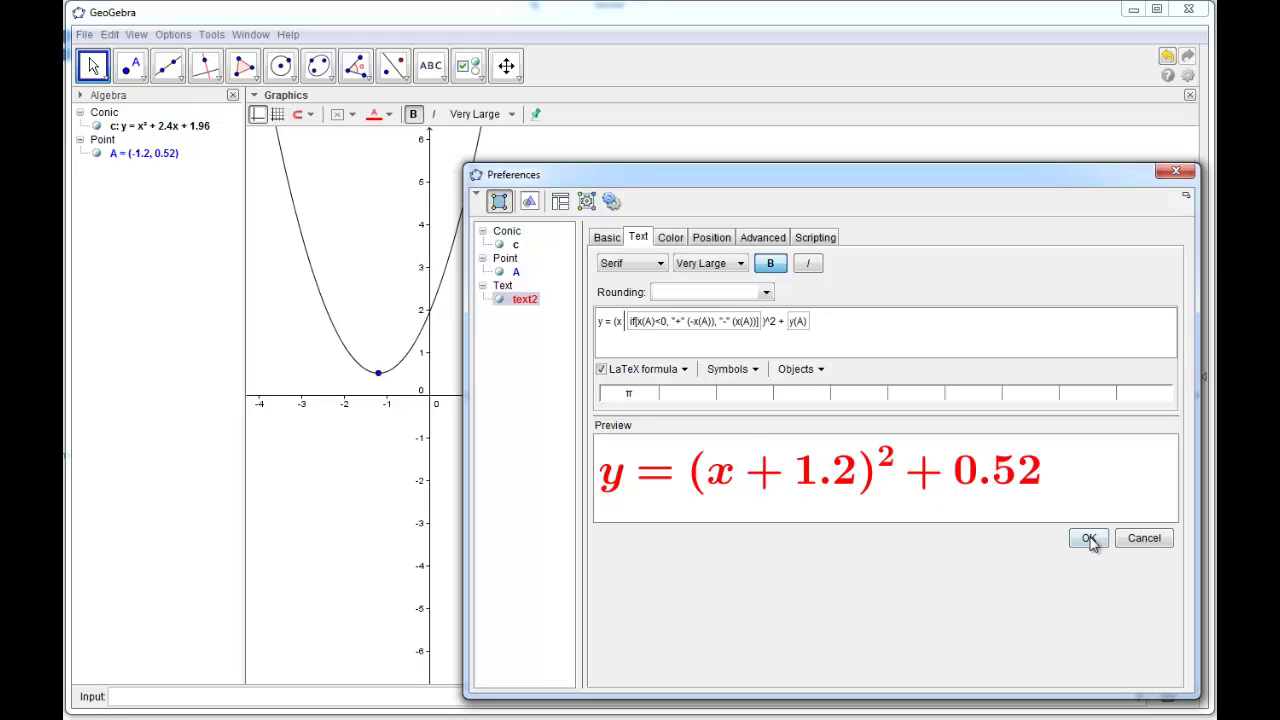
- Turn the equation text's dynamic y(A) field into the condition if[y(A)<0, "-" (-y(A)), "+" (y(A))]
{"action": "double_click", "coordinate": [792, 321]}
{"action": "left_click", "coordinate": [801, 323]}
{"action": "type", "text": "if"}
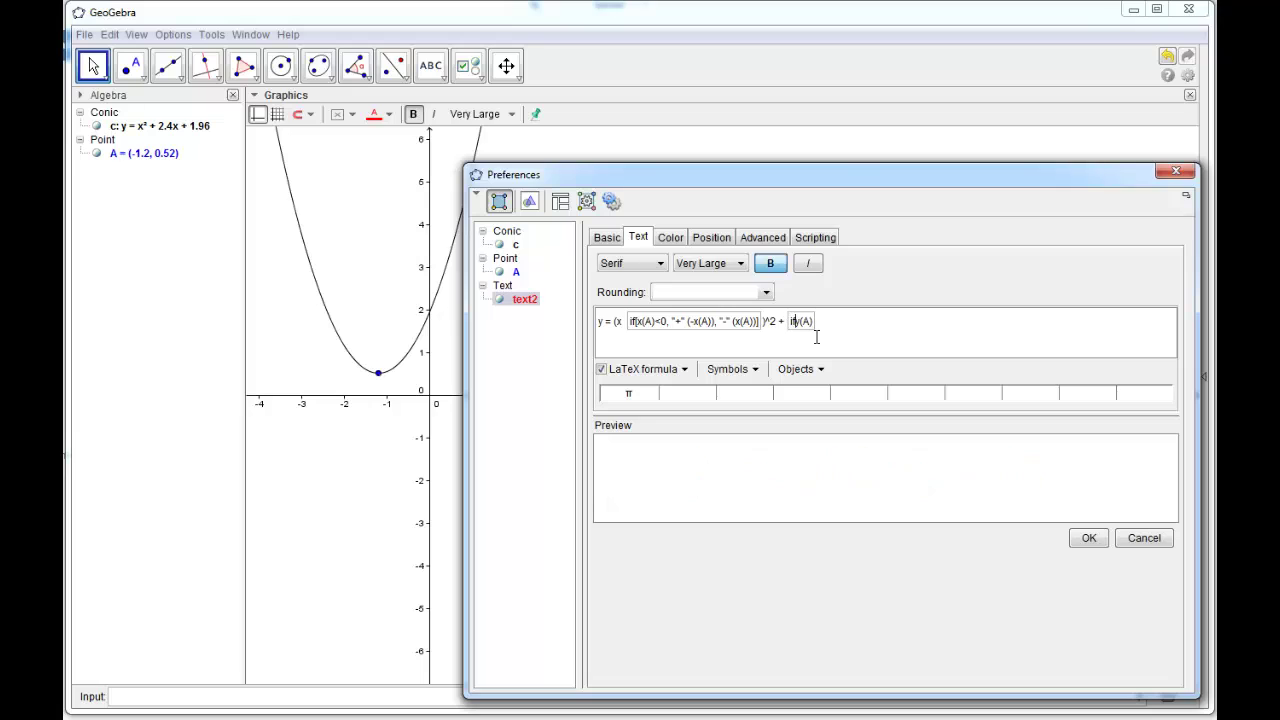
{"action": "type", "text": "["}
{"action": "left_click", "coordinate": [816, 337]}
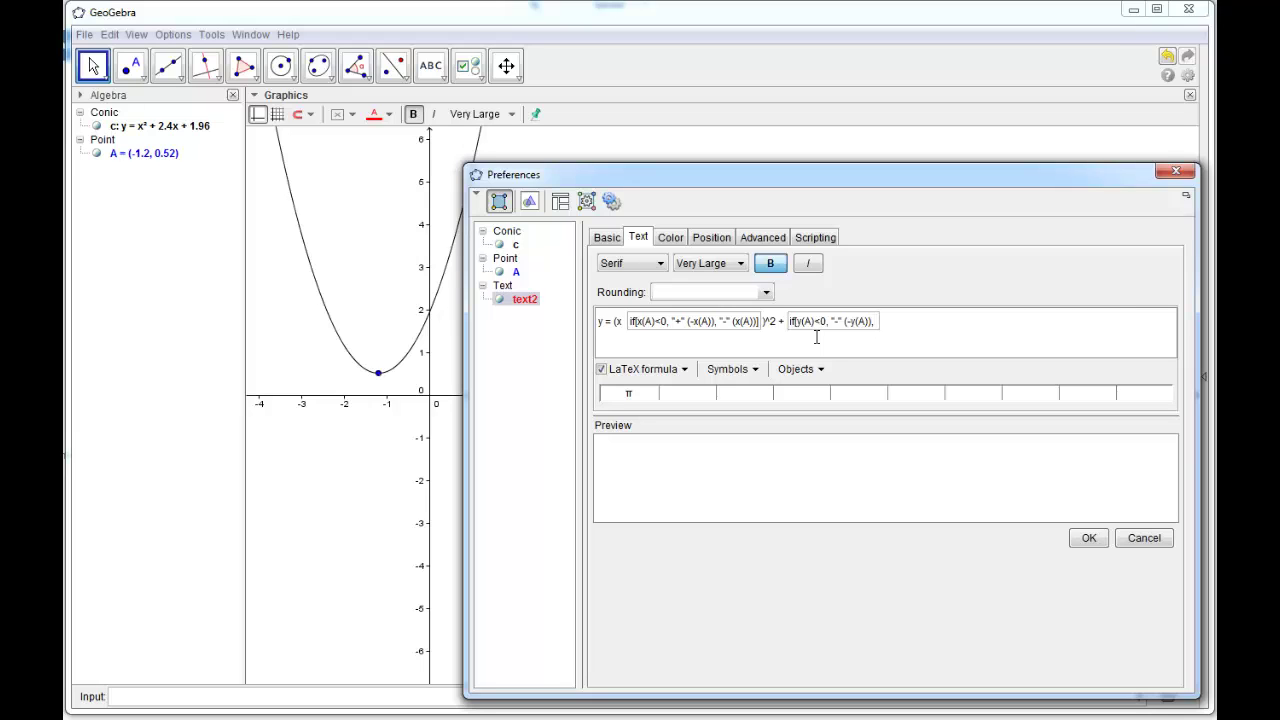
{"action": "type", "text": "+\" (y(A"}
{"action": "type", "text": "]"}
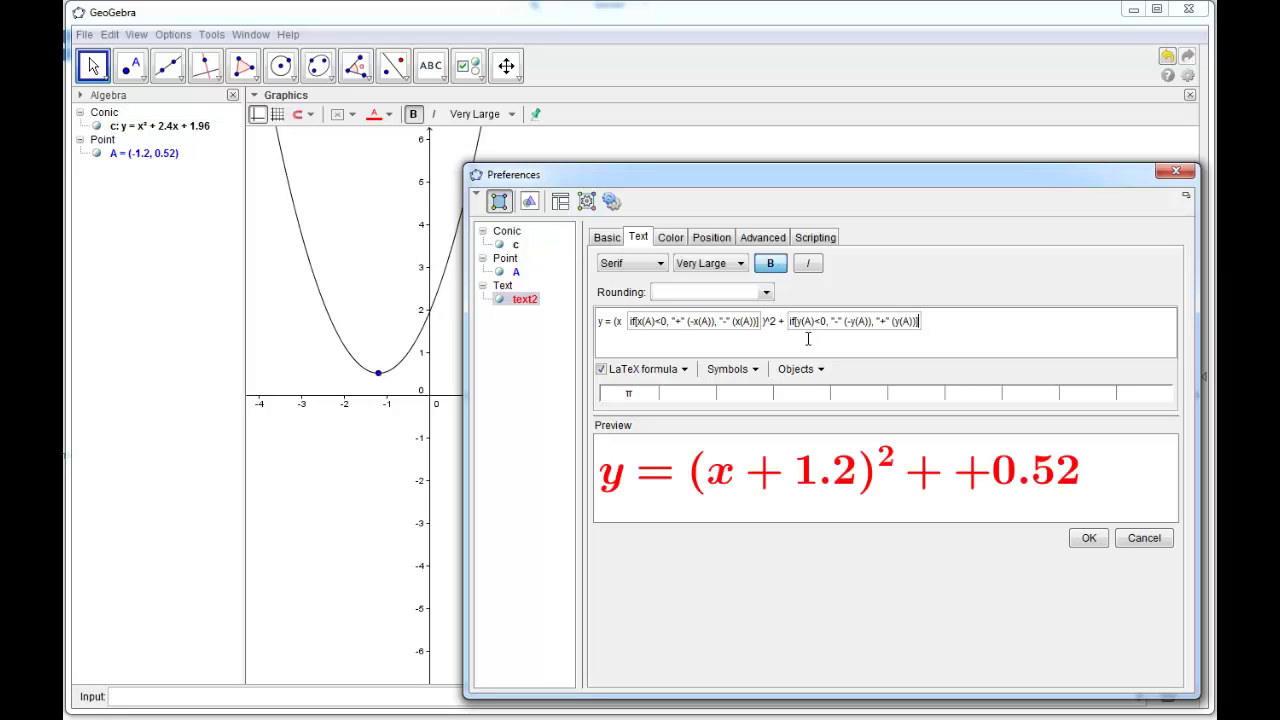
- Delete the literal plus sign before the y(A) condition field, apply the text change and close the preferences
{"action": "left_click_drag", "start_coordinate": [787, 321], "coordinate": [779, 322]}
{"action": "key", "text": "BackSpace"}
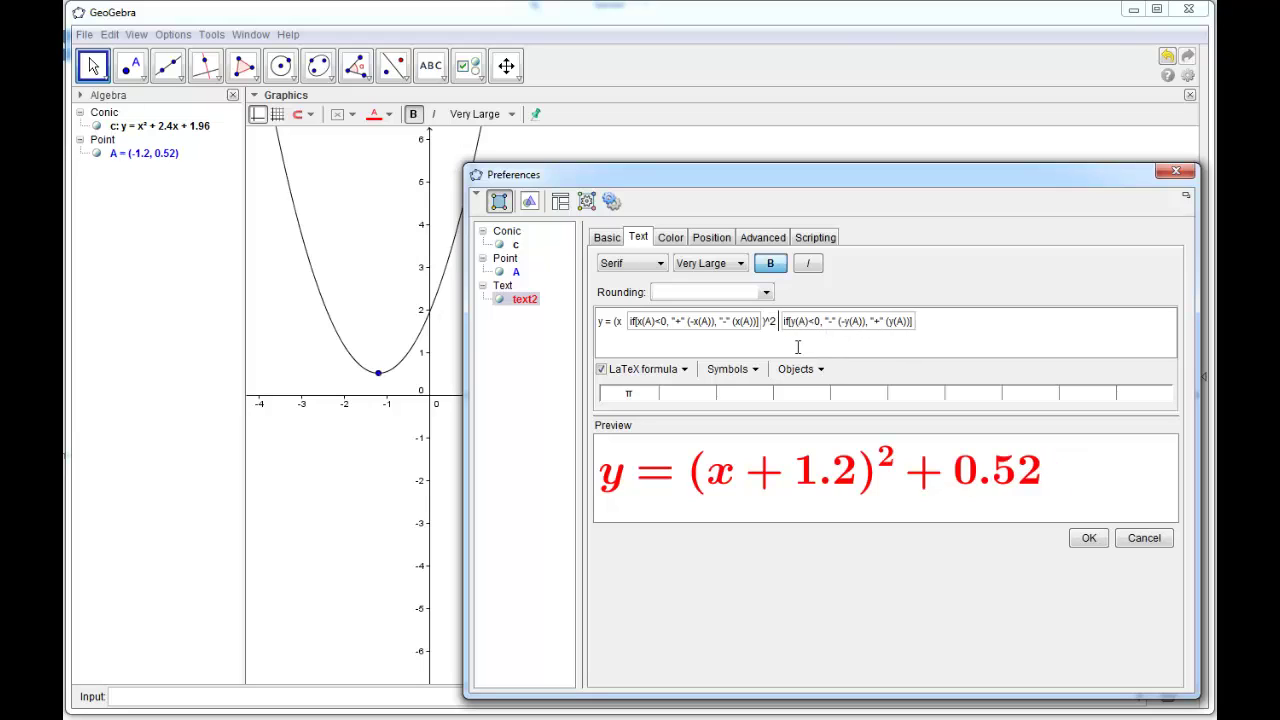
{"action": "left_click", "coordinate": [1099, 541]}
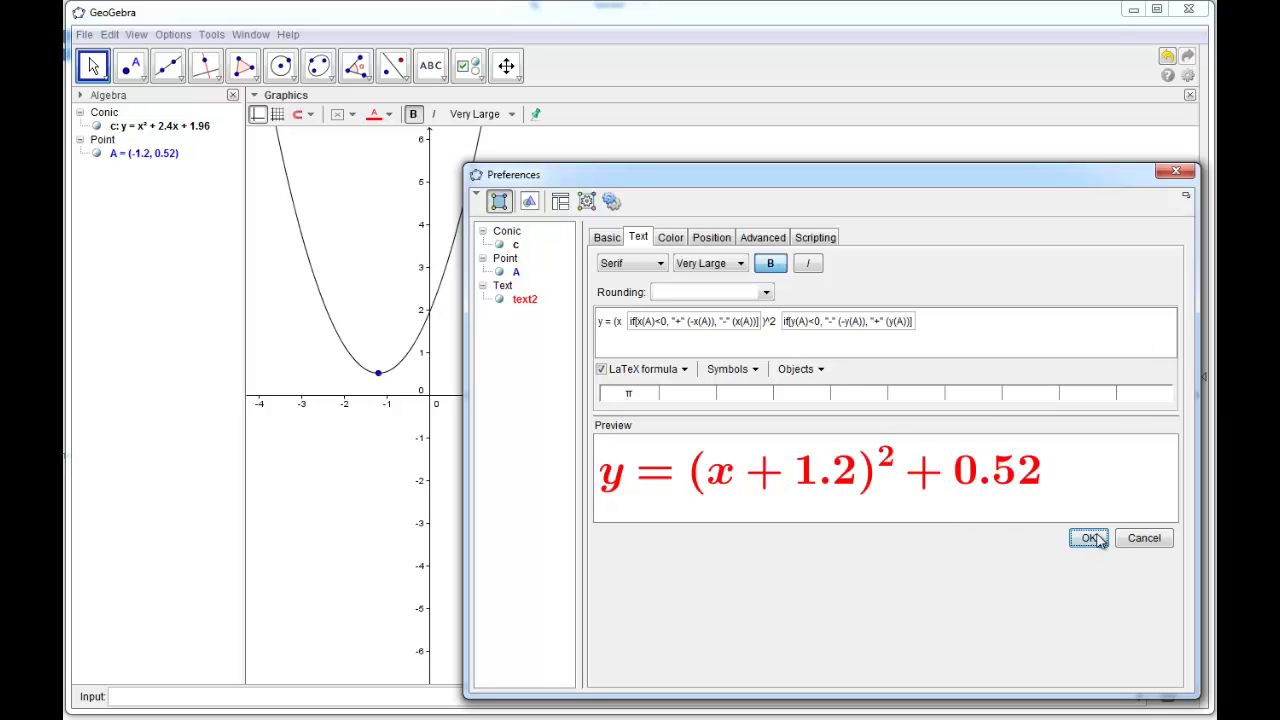
{"action": "left_click", "coordinate": [1177, 171]}
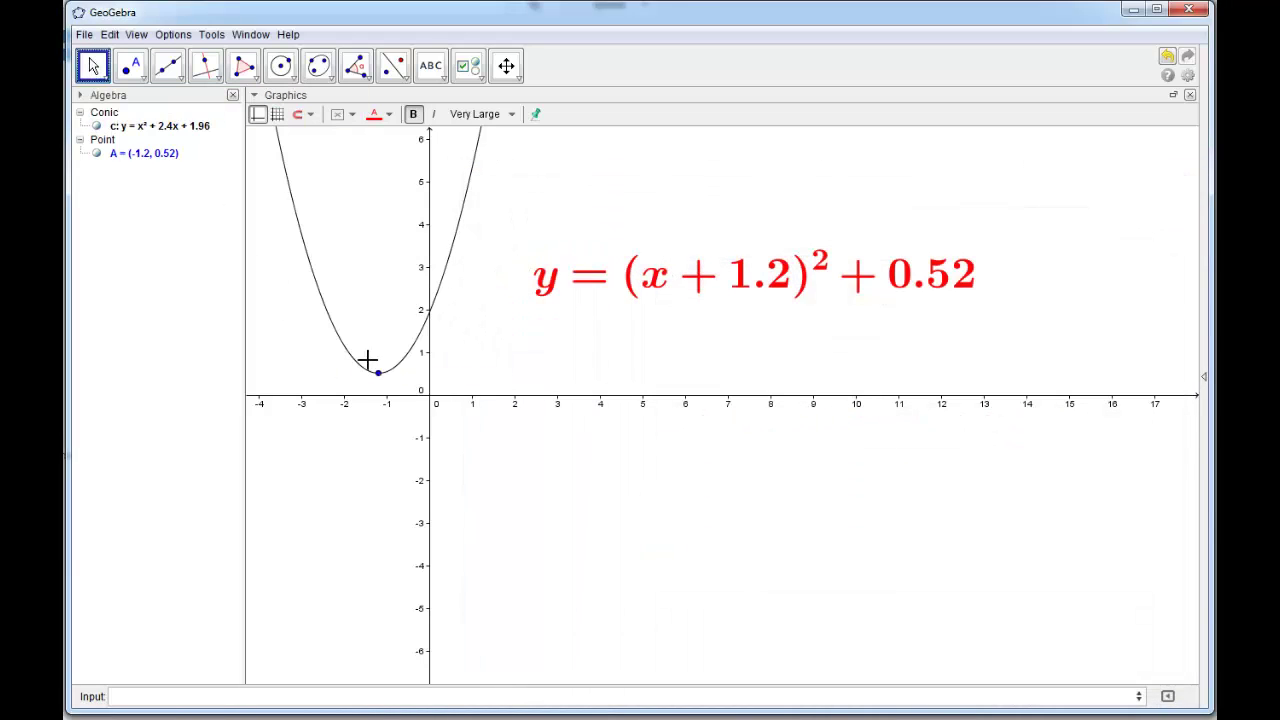
- Move point A to about (3.6, 3.84) and on to about (-1.78, 1) to test the equation's signs
{"action": "left_click_drag", "start_coordinate": [378, 372], "coordinate": [583, 232]}
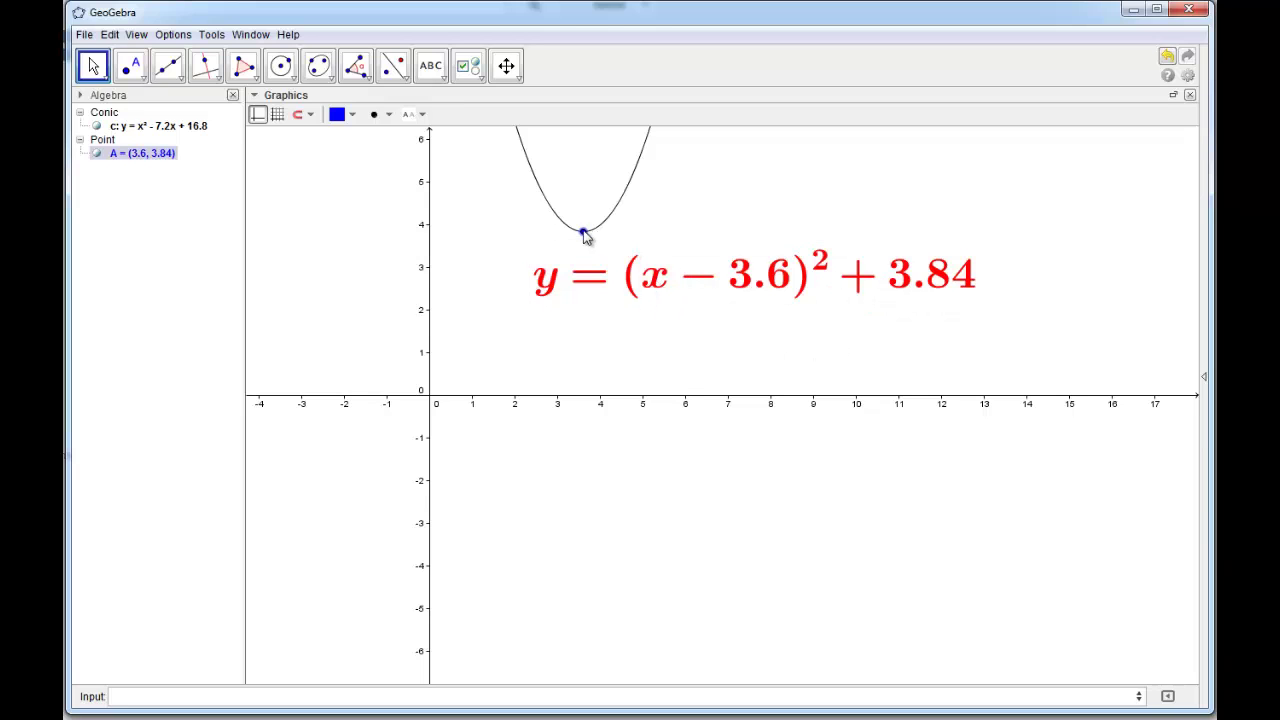
{"action": "left_click_drag", "start_coordinate": [584, 233], "coordinate": [357, 354]}
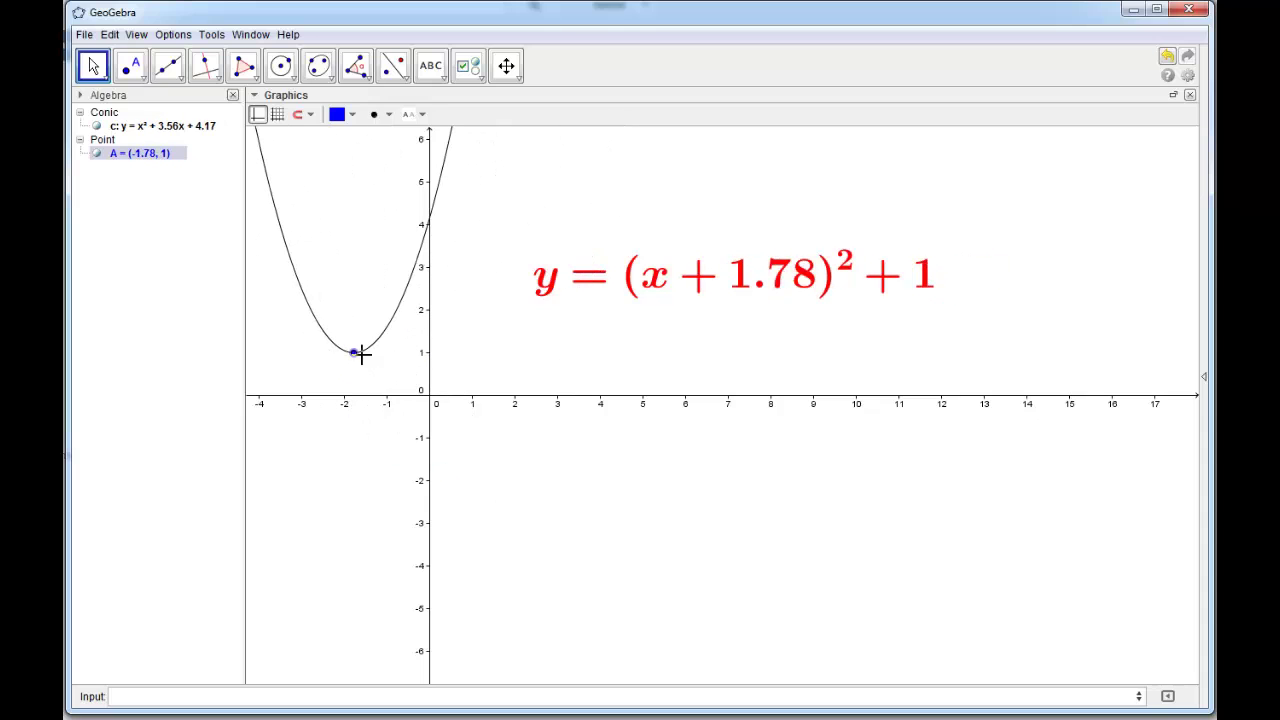
- Move the equation text up beside the parabola's upper right arm, at about y = 5, and deselect it
{"action": "left_click_drag", "start_coordinate": [763, 294], "coordinate": [753, 219]}
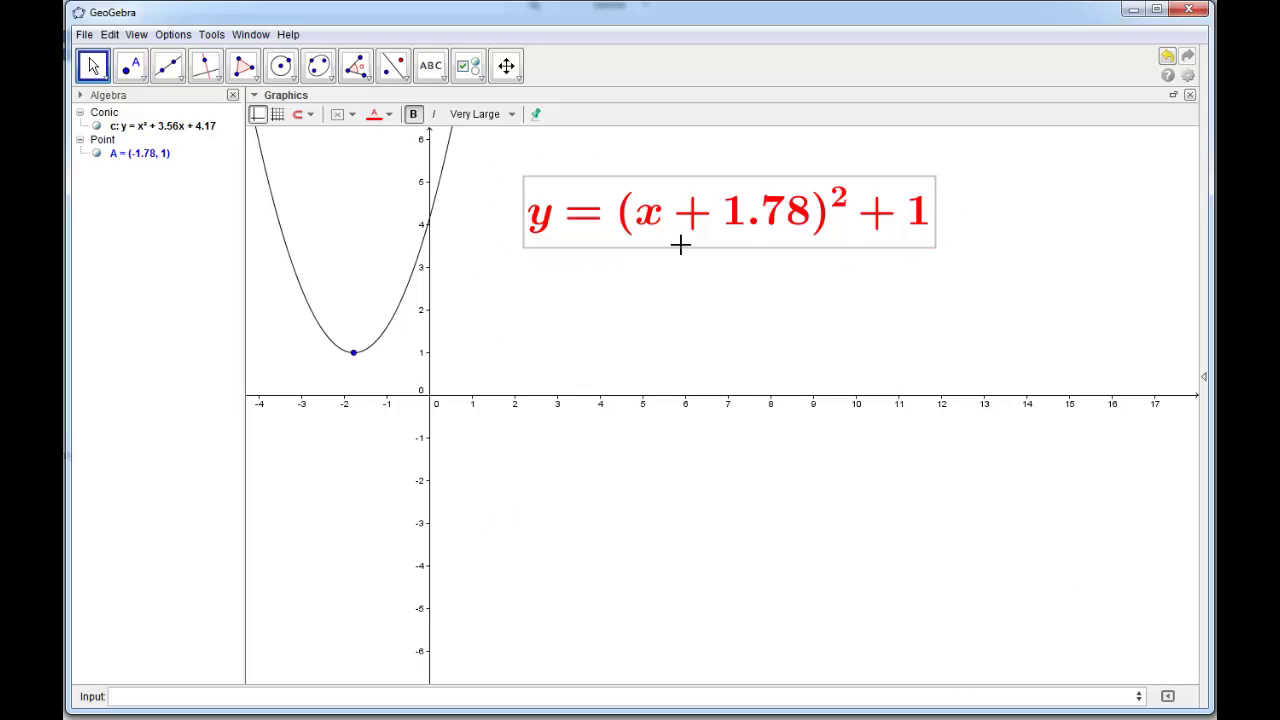
{"action": "left_click_drag", "start_coordinate": [623, 225], "coordinate": [589, 201]}
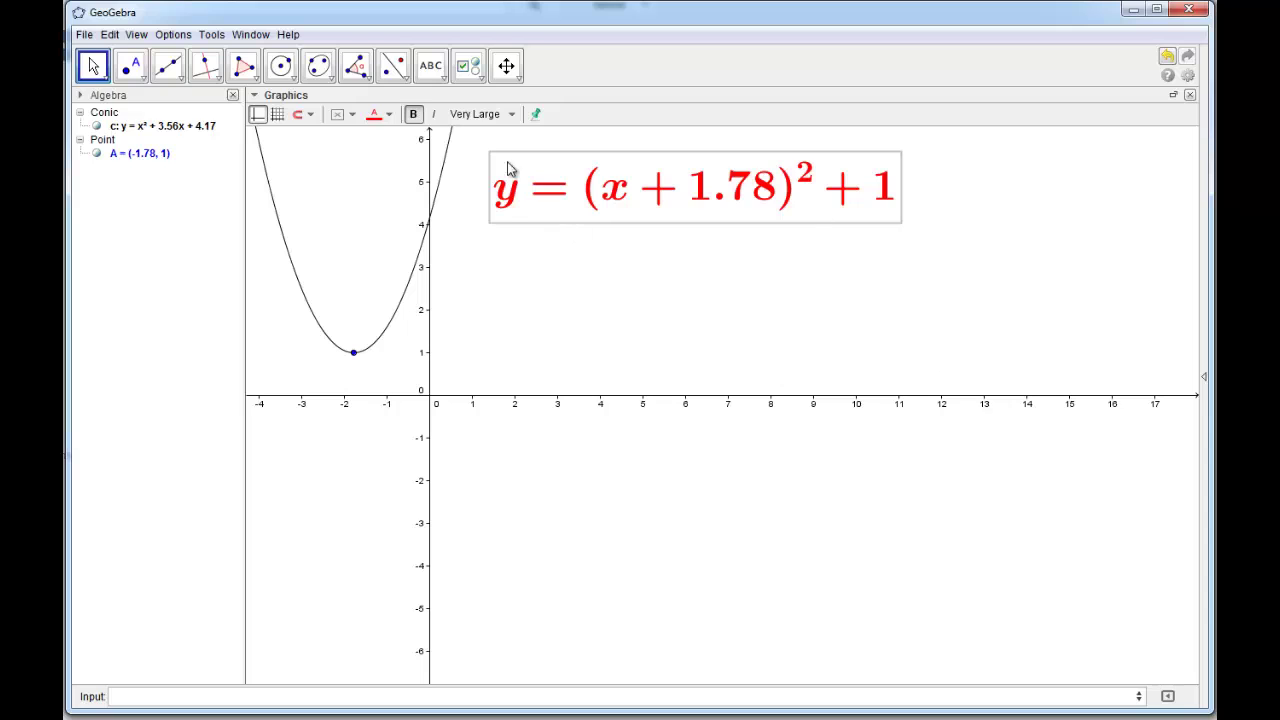
{"action": "left_click", "coordinate": [578, 300]}
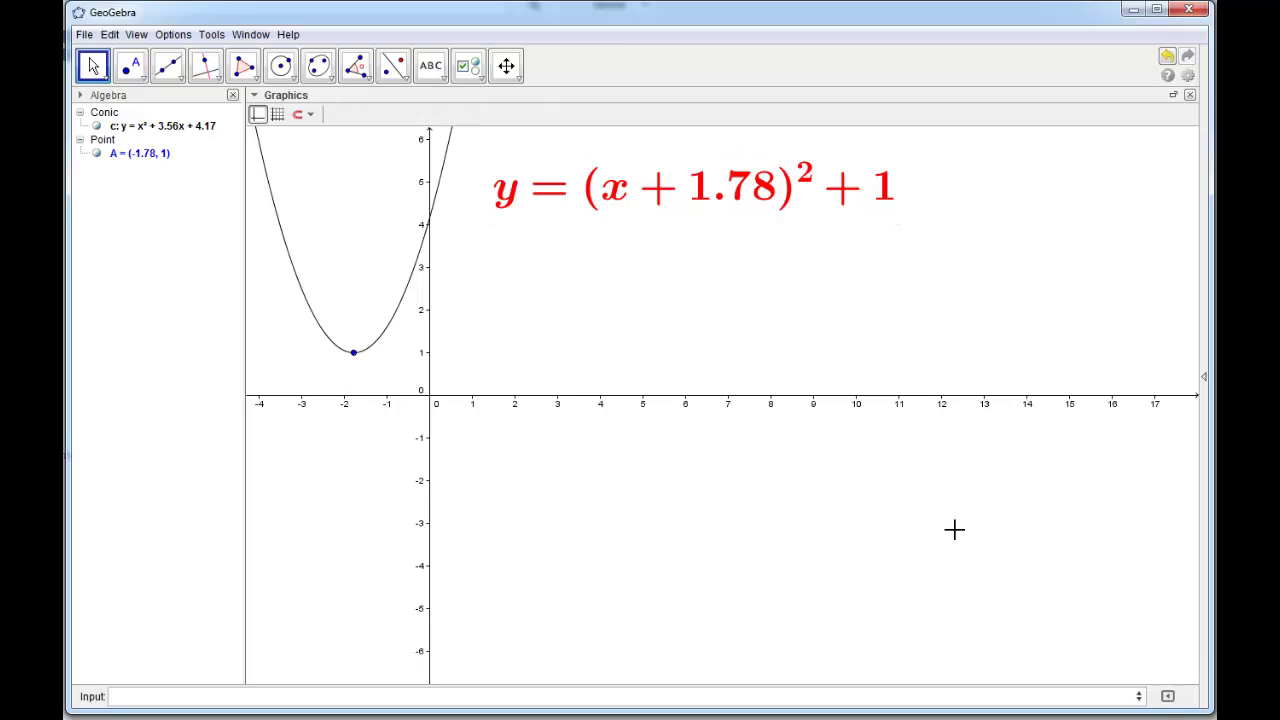